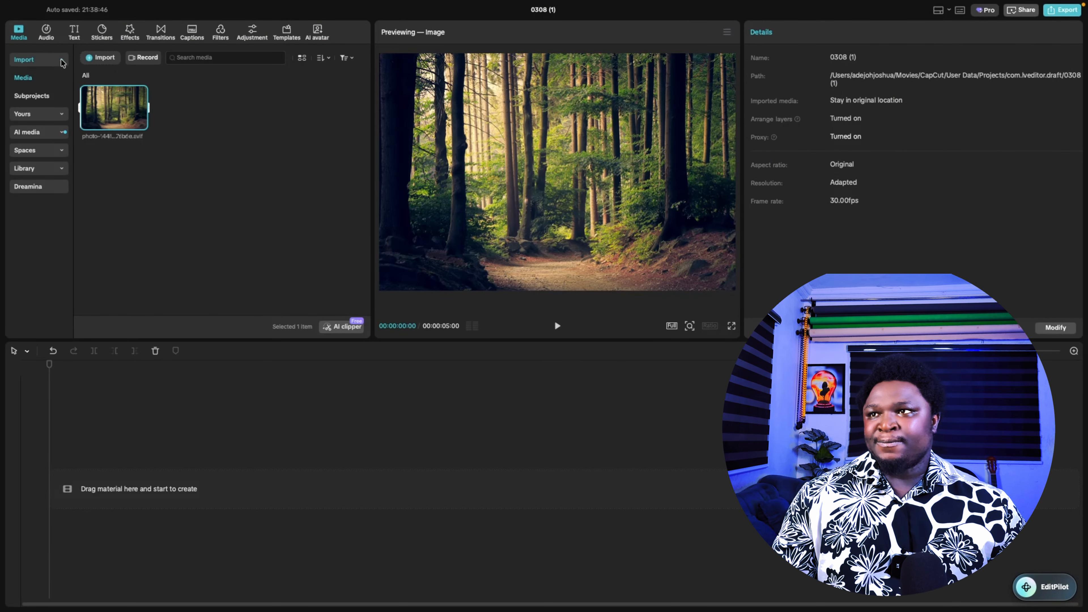
- Place the forest photo on the timeline and extend its clip to 8 seconds 28 frames
left_click_drag(113, 107, 96, 531)
left_click_drag(425, 489, 676, 520)
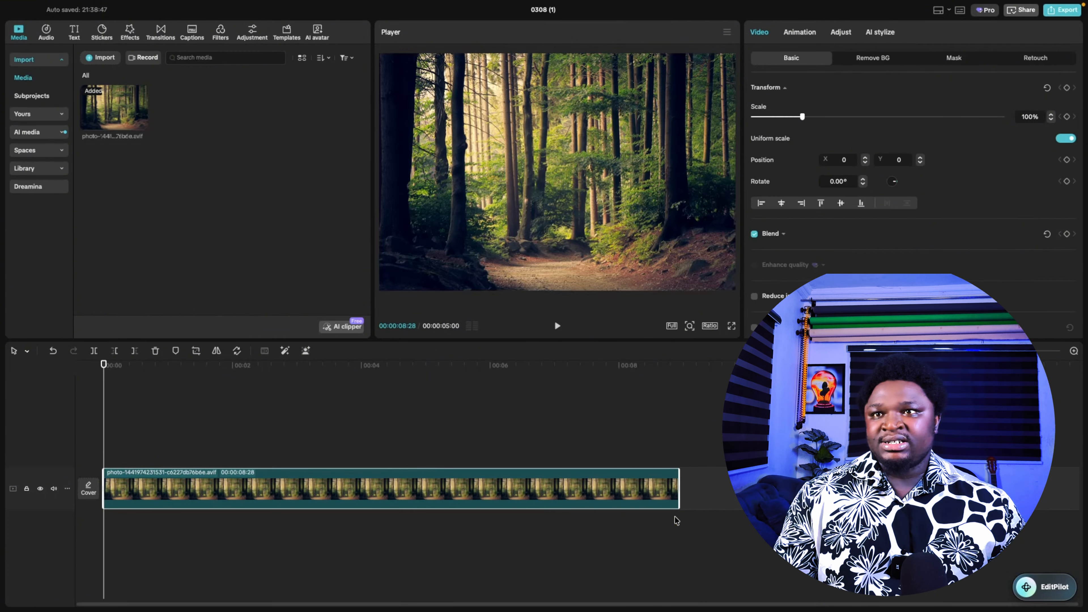
left_click(189, 416)
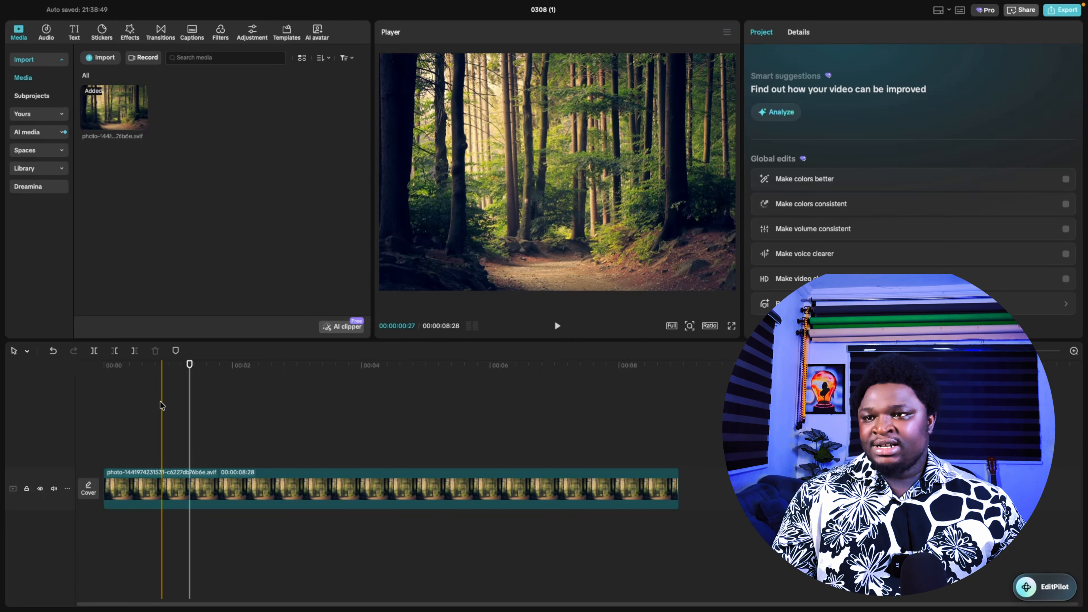
- Switch to Chrome, copy the Week 1 curriculum text through February 16 (Day 7) from the Google Docs document, and return to CapCut
left_click(496, 599)
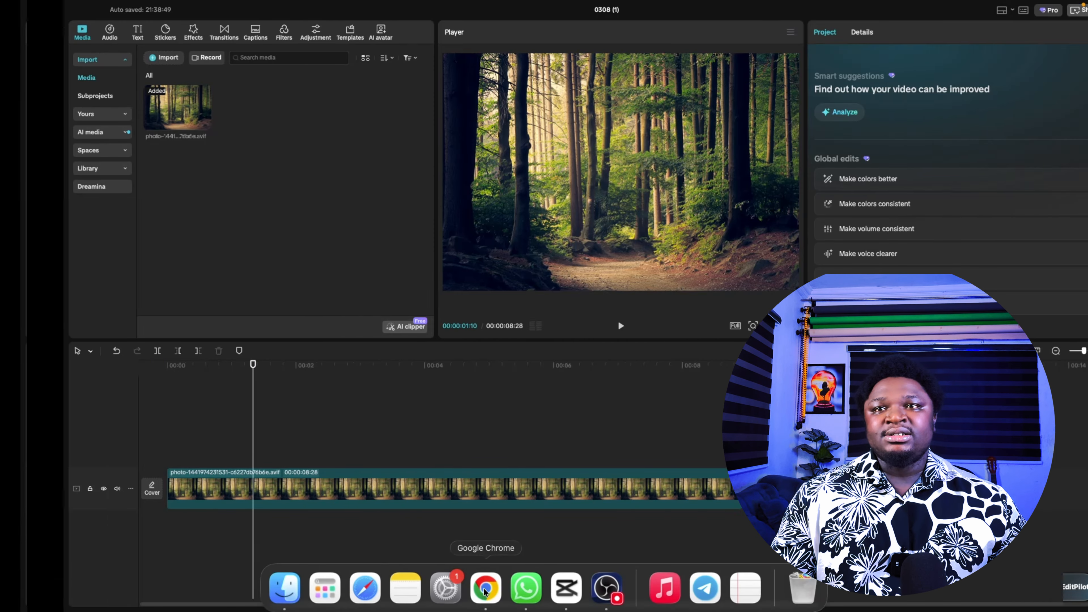
left_click_drag(351, 216, 598, 608)
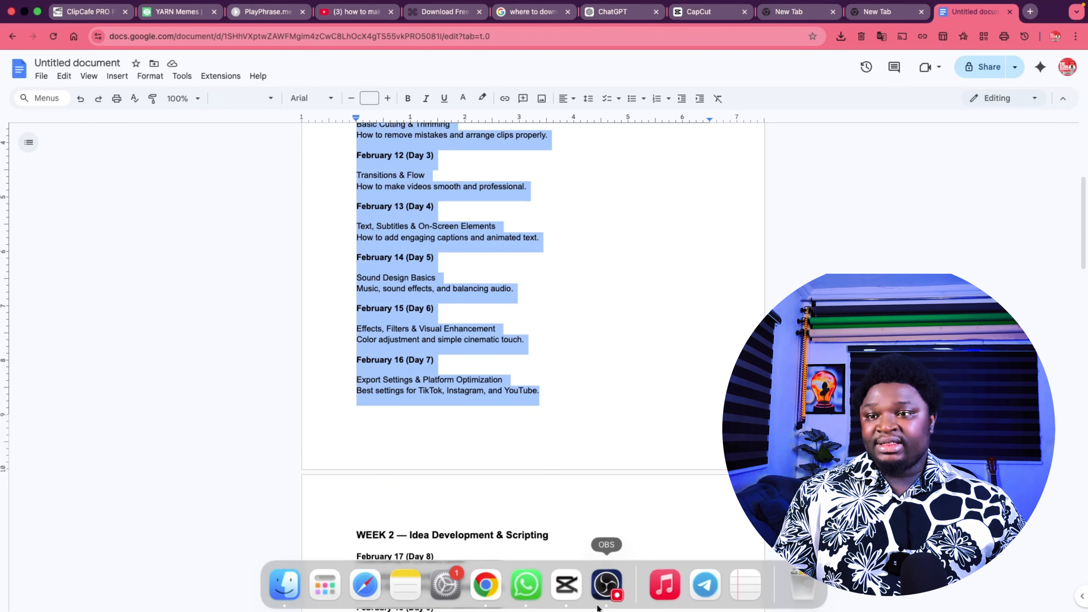
left_click(566, 585)
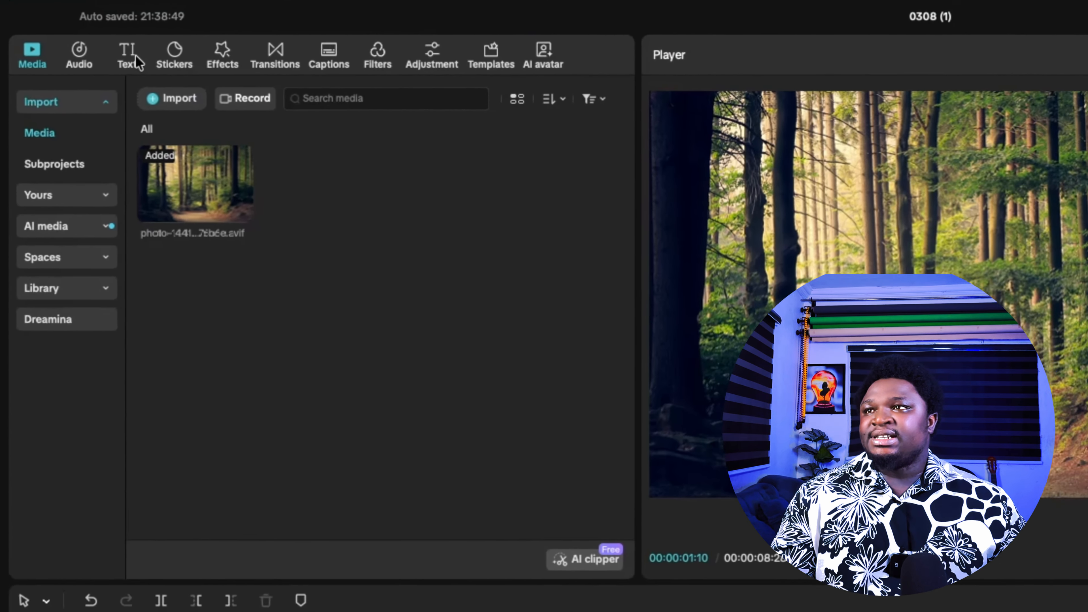
- Add a default text clip above the photo and trim it to run from about 00:00:04:04 to the photo's end
left_click(104, 44)
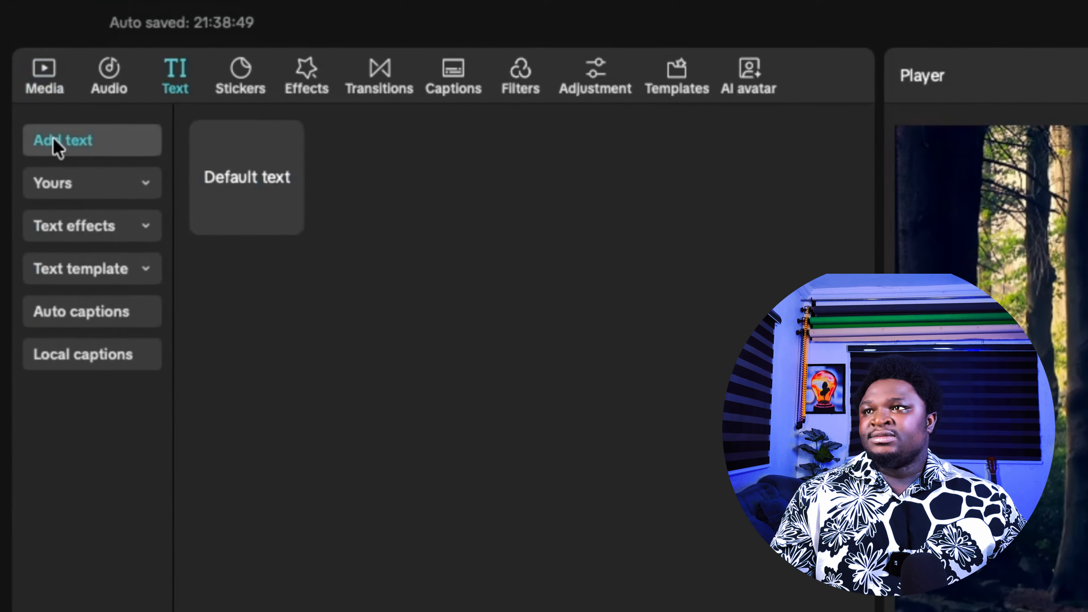
left_click_drag(251, 185, 205, 591)
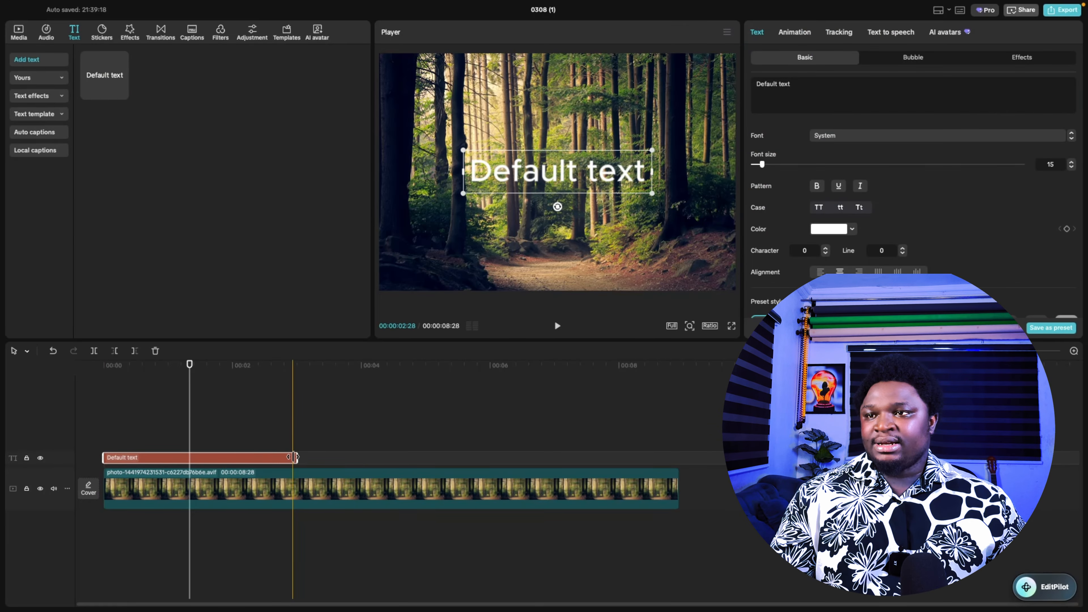
left_click_drag(296, 458, 679, 460)
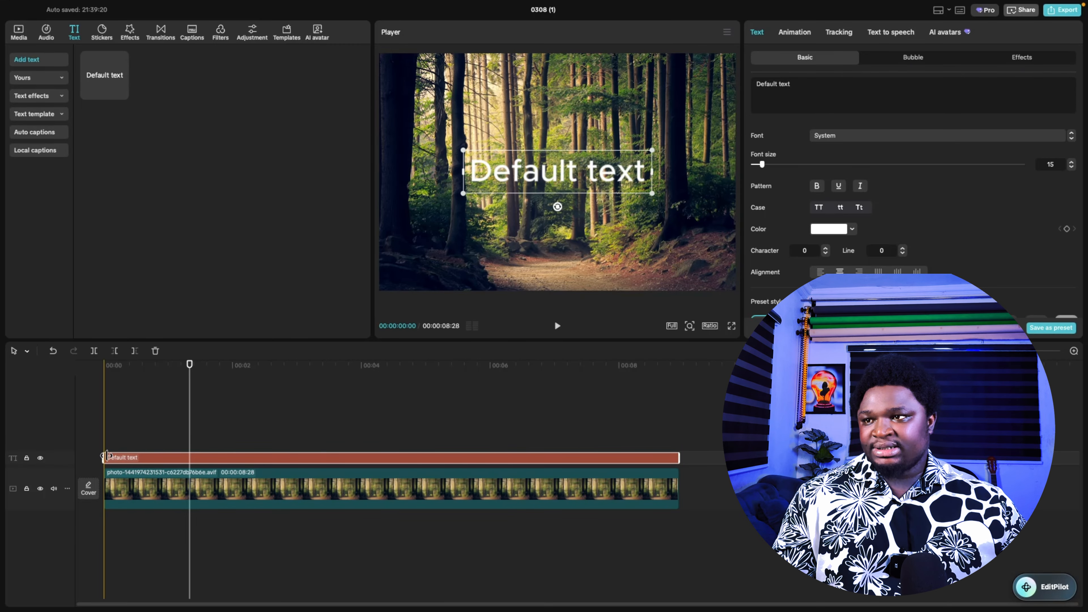
left_click_drag(107, 457, 369, 458)
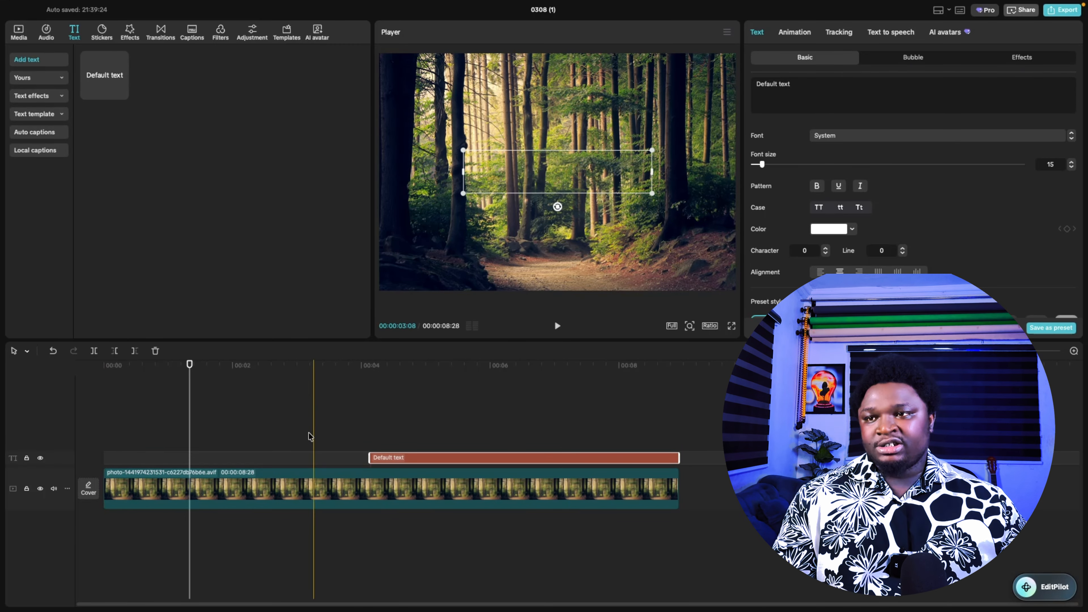
- Replace the default text with the copied 30-Day Faceless Video Creation Curriculum text
left_click(369, 429)
left_click(395, 458)
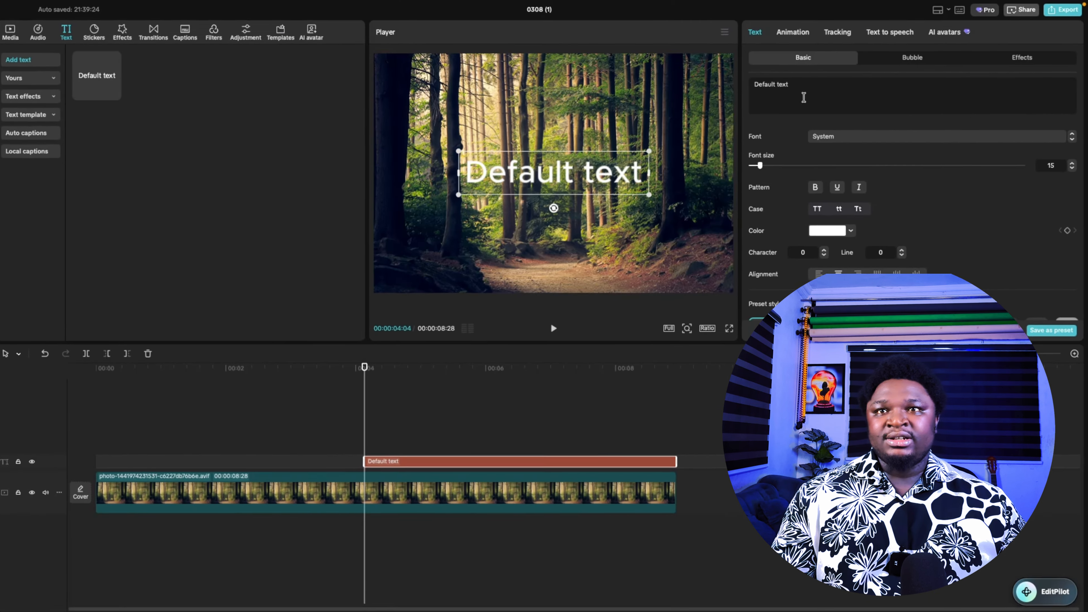
left_click(788, 88)
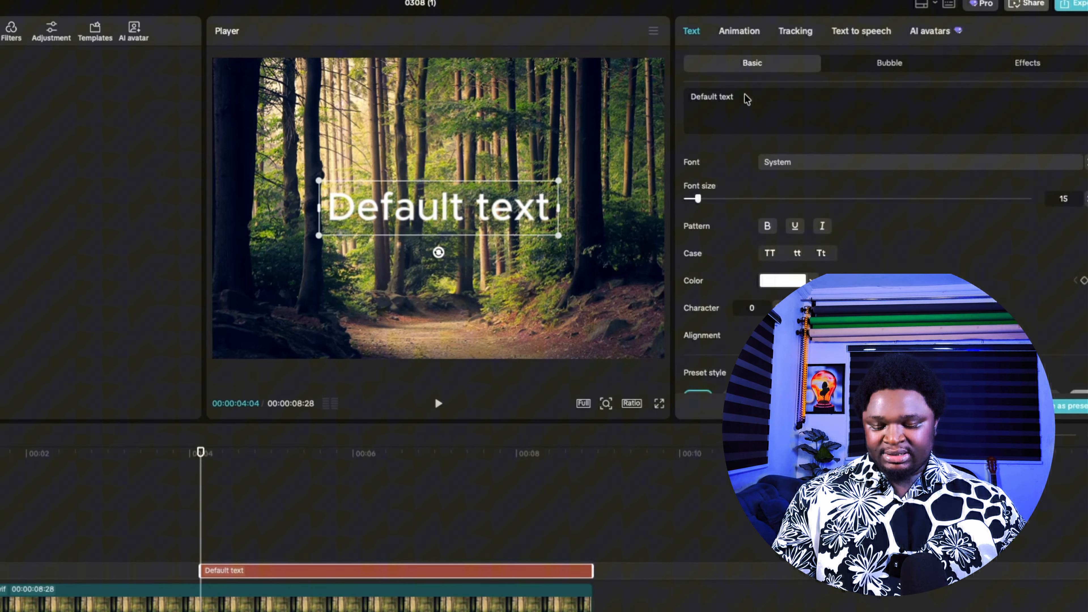
key("super+a")
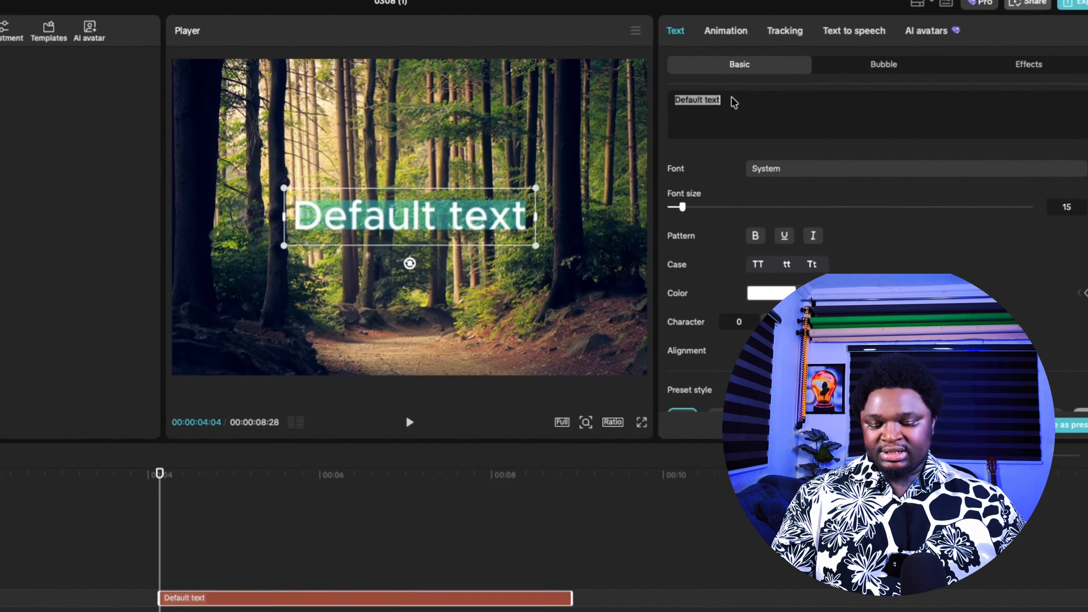
key("super+v")
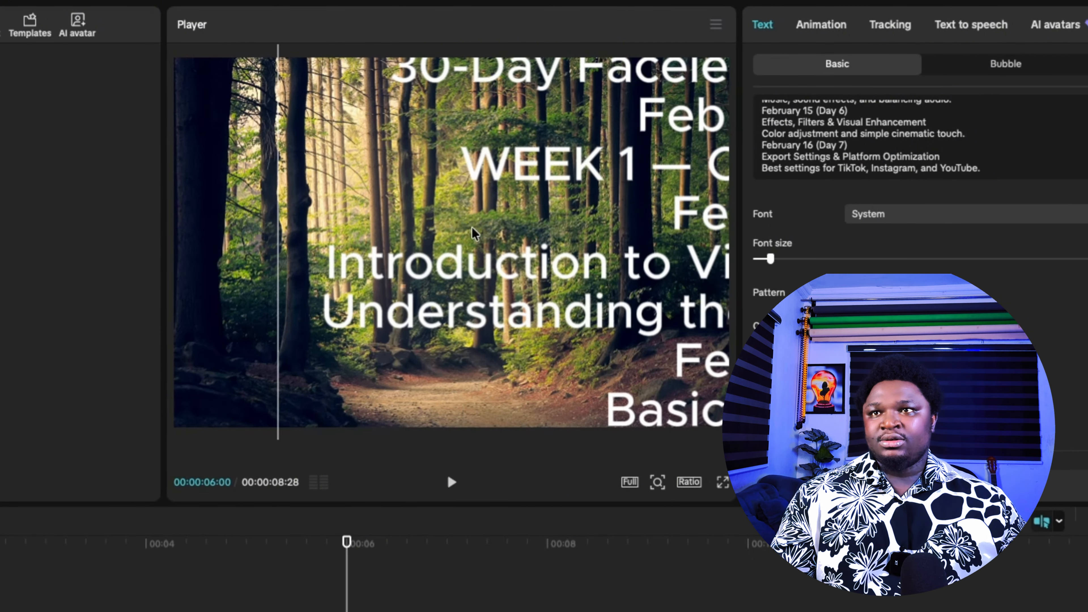
- Scale the curriculum text block down to fit the frame and narrow it into a wrapped column on the image's lower right
left_click_drag(474, 234, 414, 488)
left_click_drag(278, 371, 413, 114)
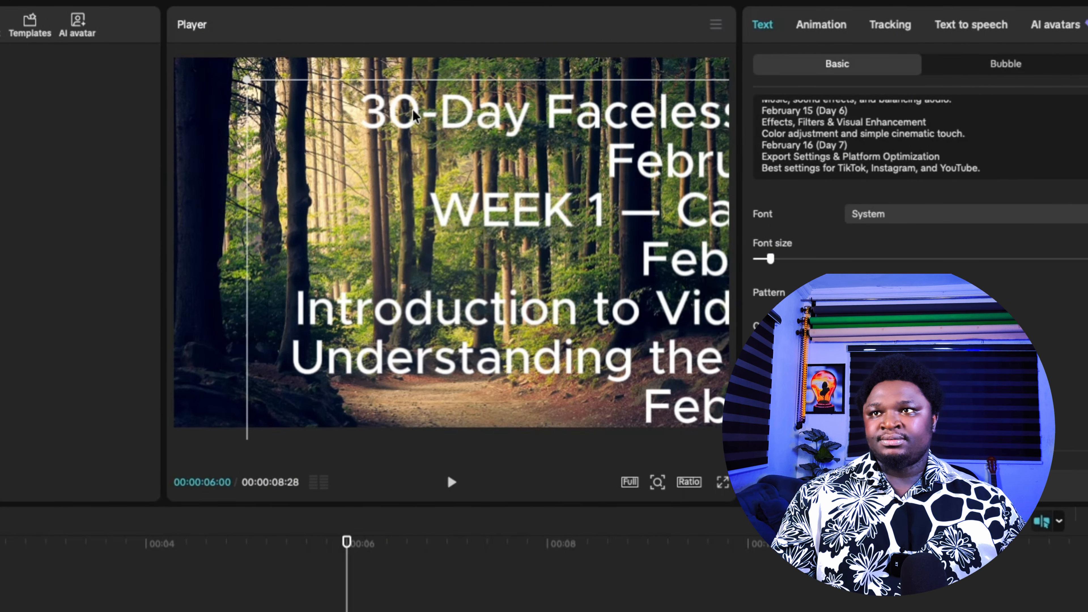
left_click_drag(249, 81, 549, 370)
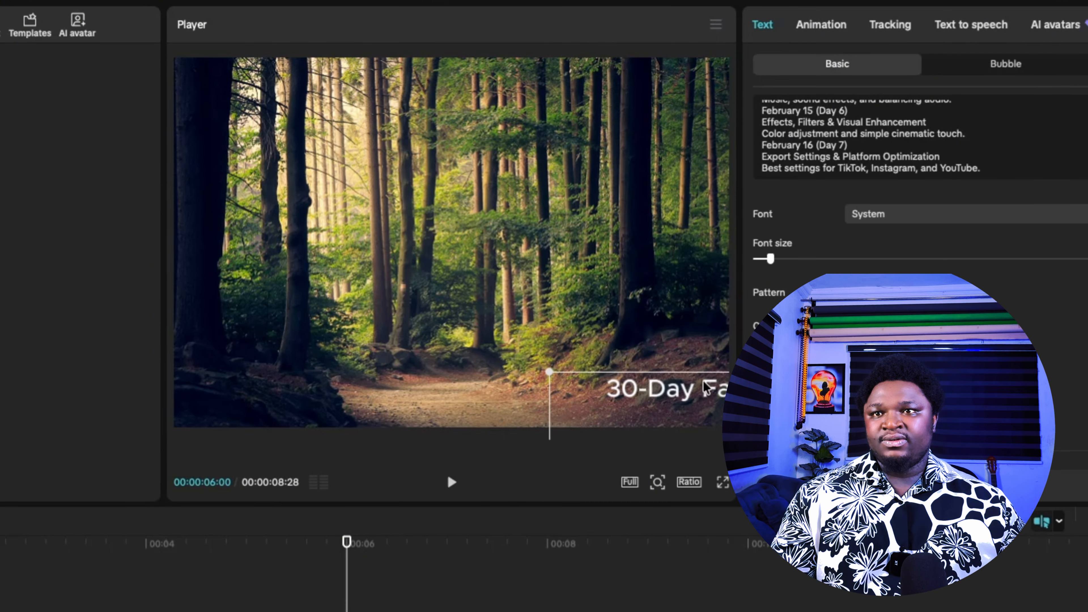
left_click_drag(695, 391, 411, 108)
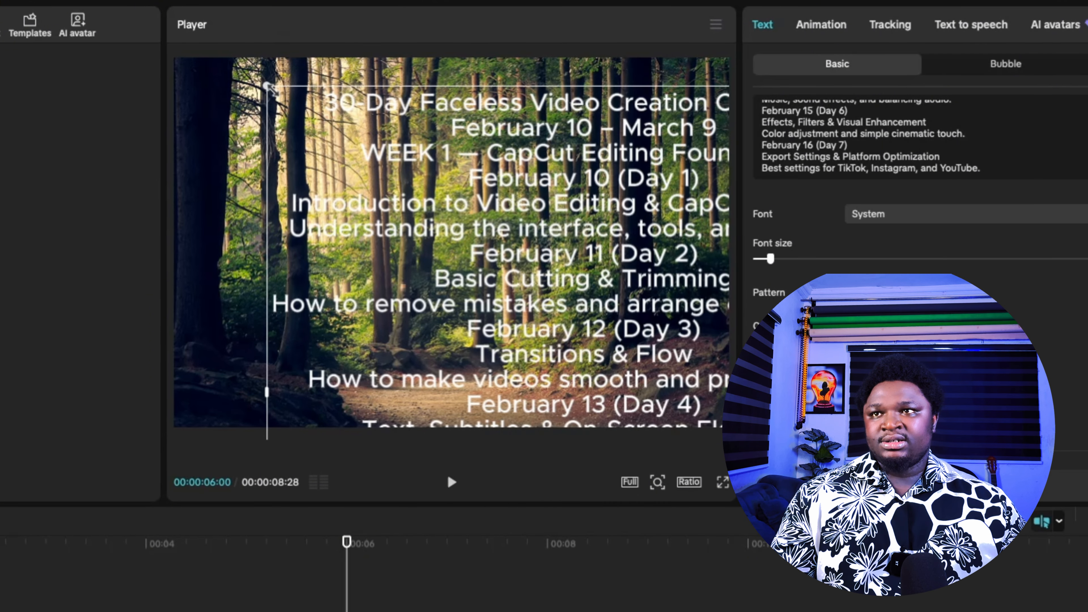
left_click_drag(267, 88, 600, 287)
left_click_drag(605, 357, 518, 258)
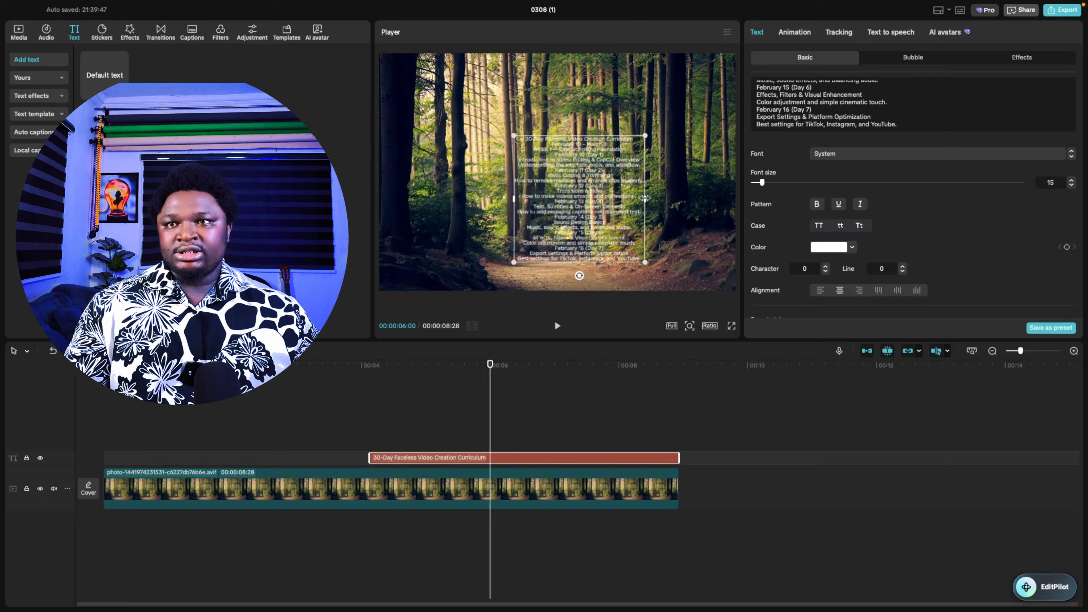
left_click_drag(644, 198, 621, 205)
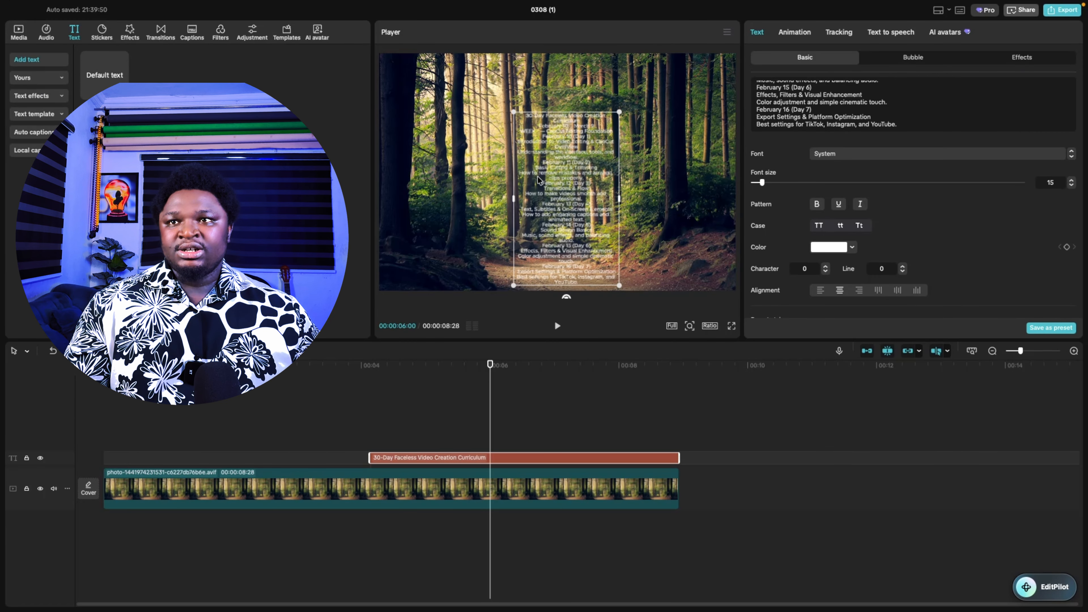
left_click_drag(555, 191, 641, 218)
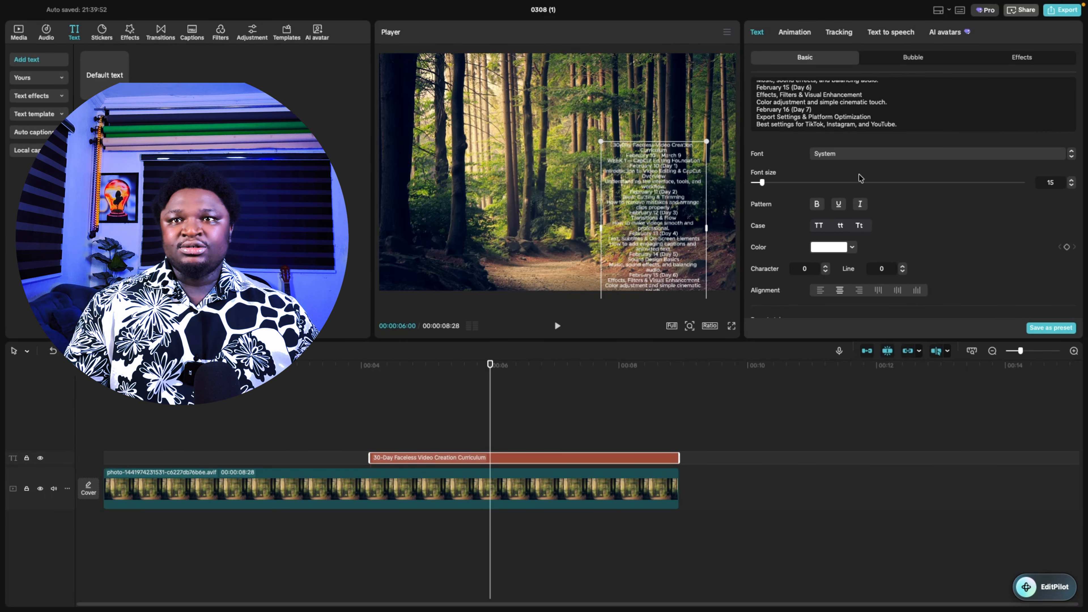
- Insert blank lines in the curriculum text after "February 10 – March 9" and after "Transitions & Flow"
scroll(805, 103, "up", 10)
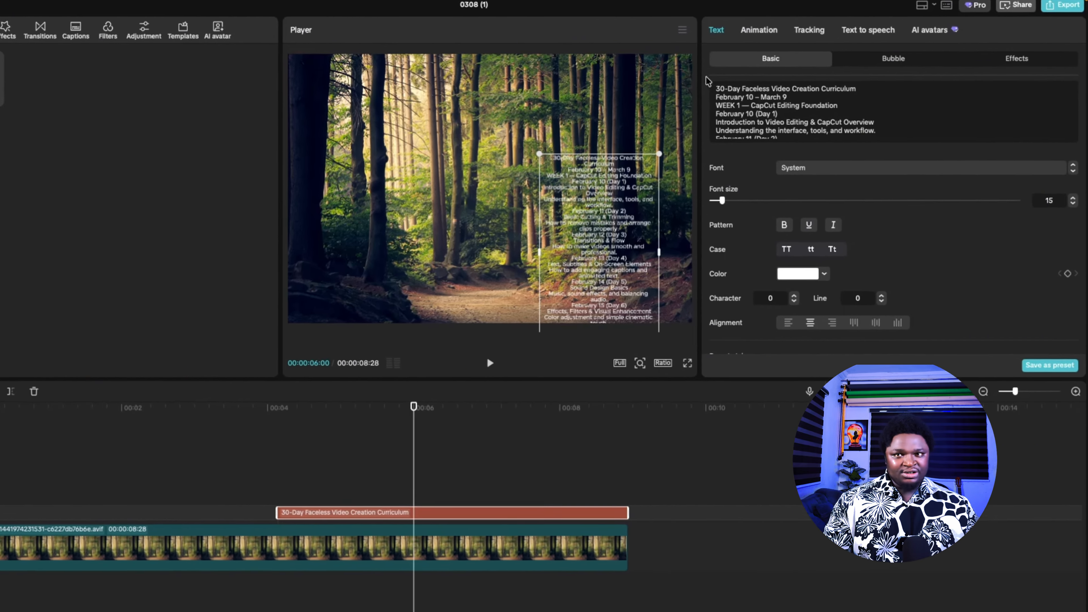
left_click(793, 97)
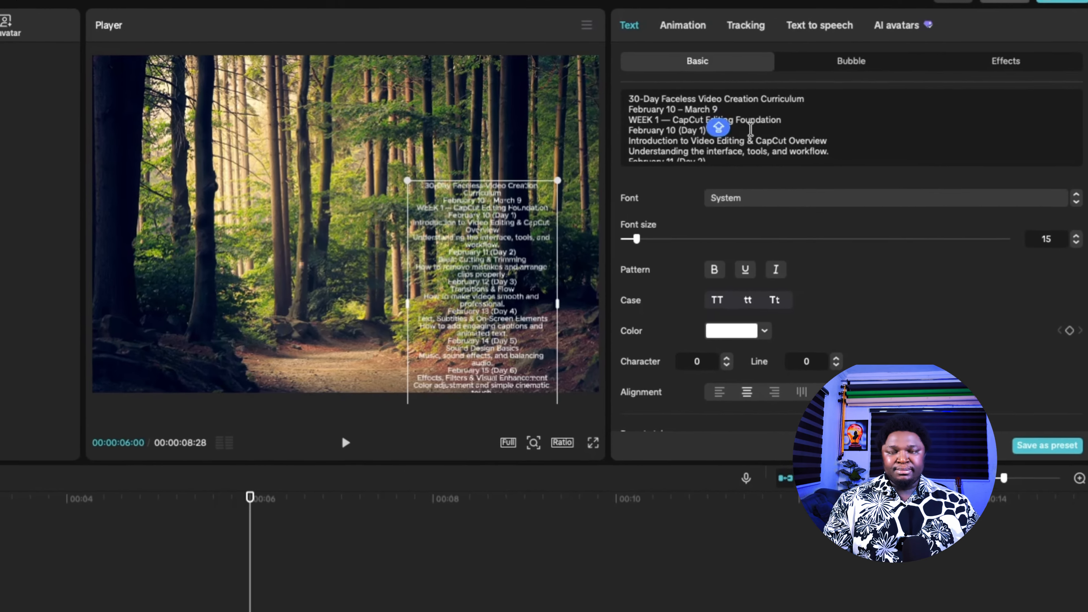
key("Return")
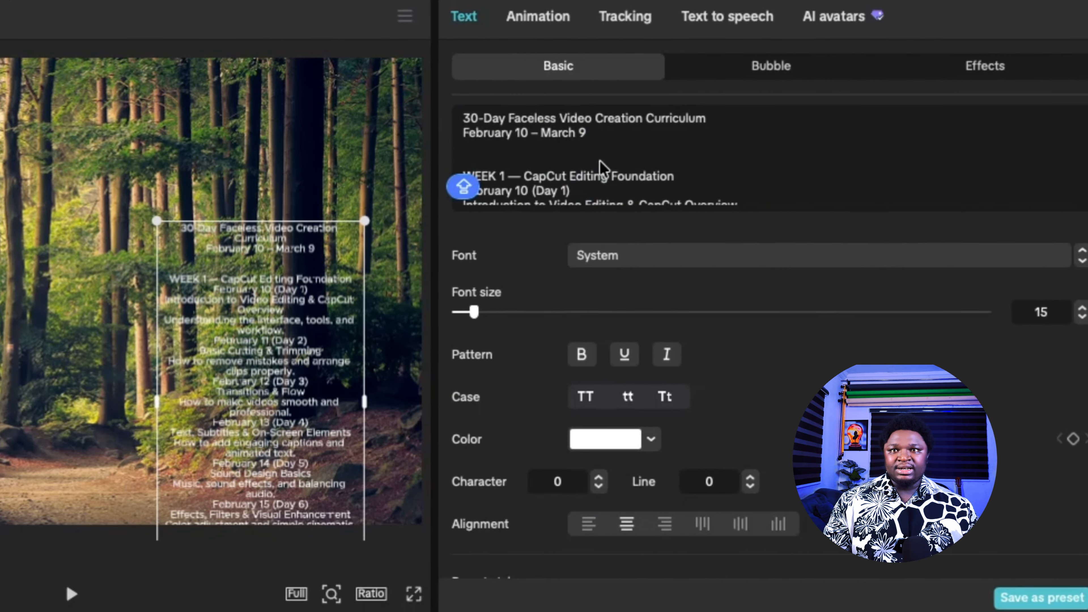
scroll(662, 154, "down", 3)
scroll(610, 183, "down", 4)
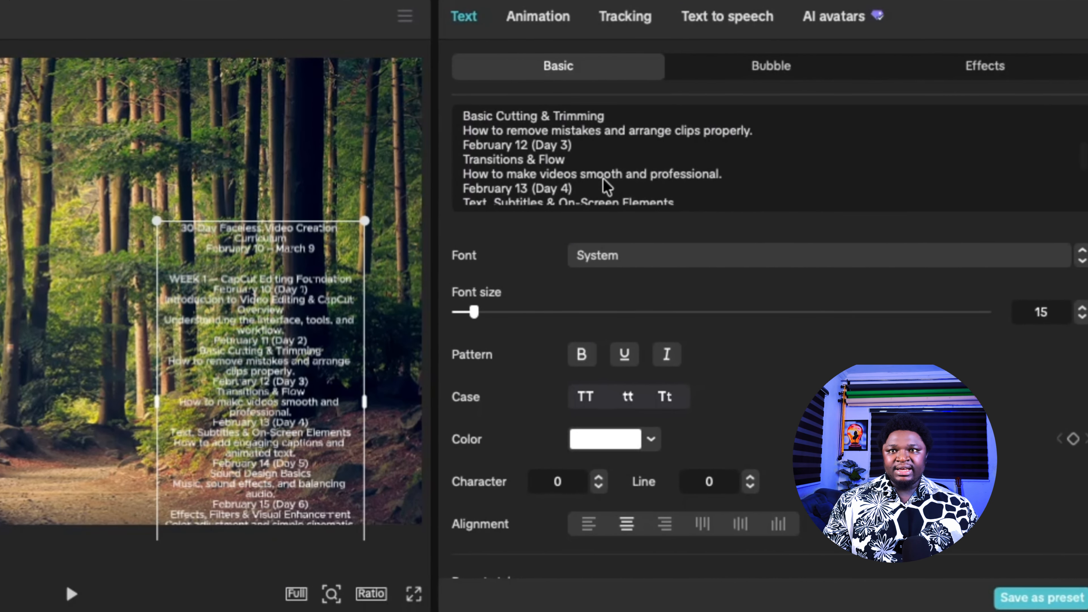
left_click(585, 156)
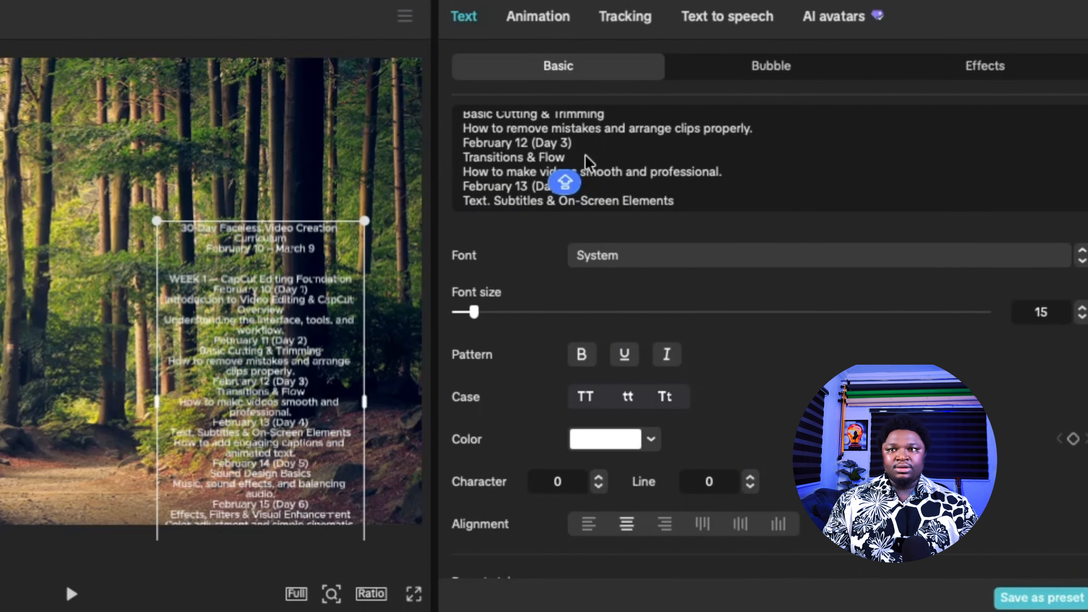
key("Return")
- Insert blank lines after "February 15 (Day 6)" and "February 16 (Day 7)", and shift the text block lower in the frame
scroll(586, 159, "down", 6)
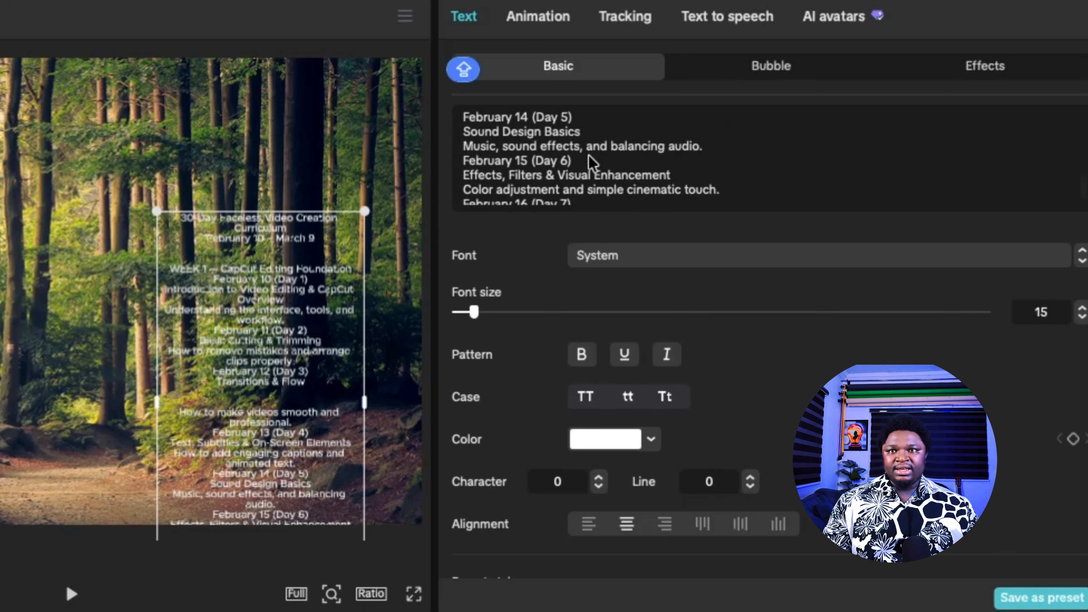
left_click(591, 162)
key("Return")
key("Return")
scroll(543, 184, "down", 1)
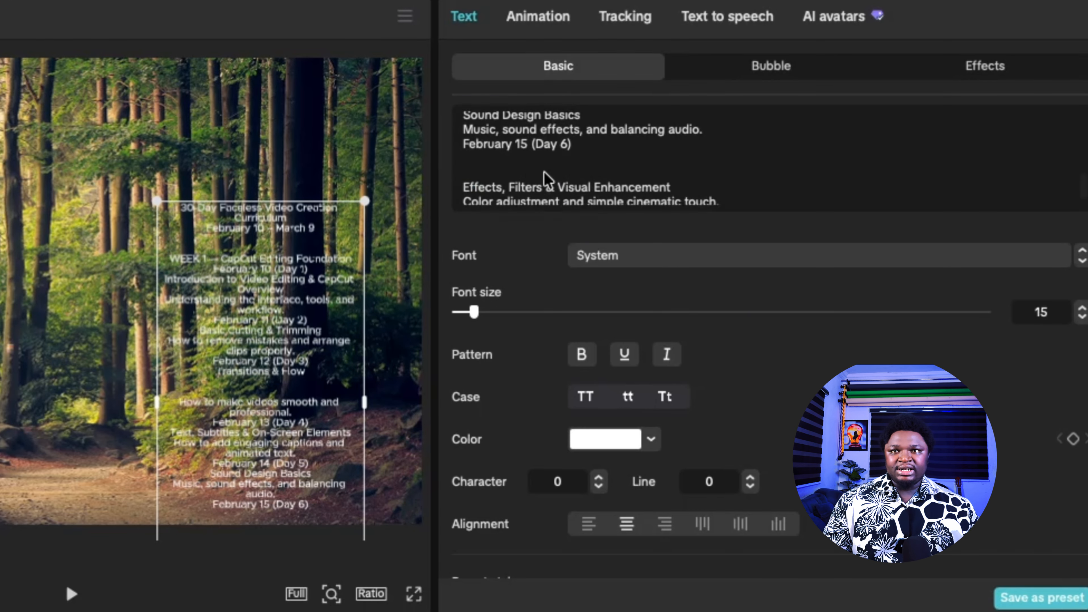
scroll(544, 176, "down", 3)
left_click(600, 164)
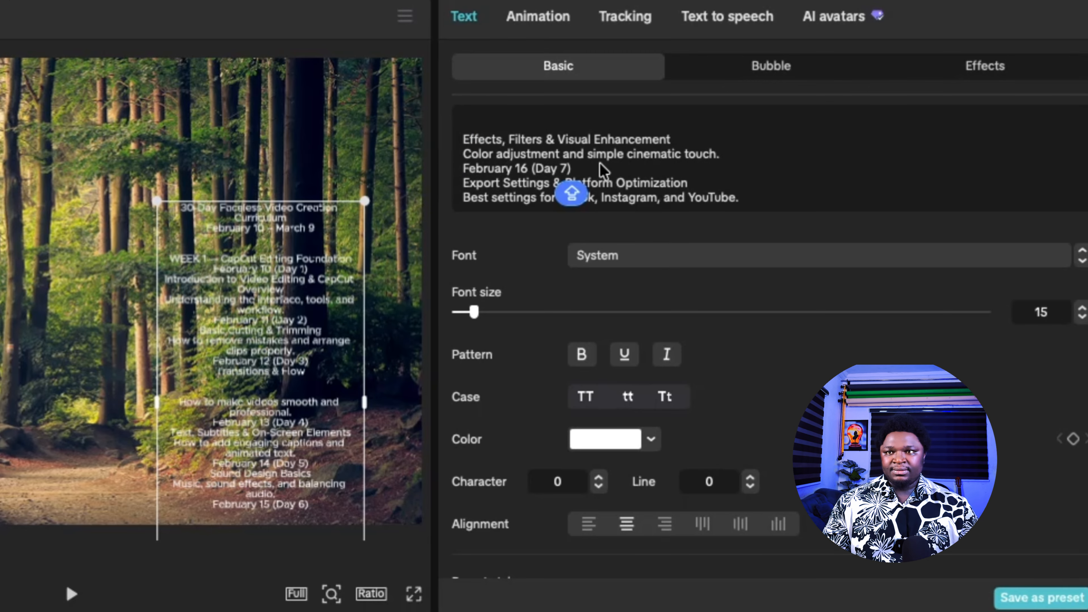
key("Return")
key("Return")
left_click_drag(336, 283, 357, 363)
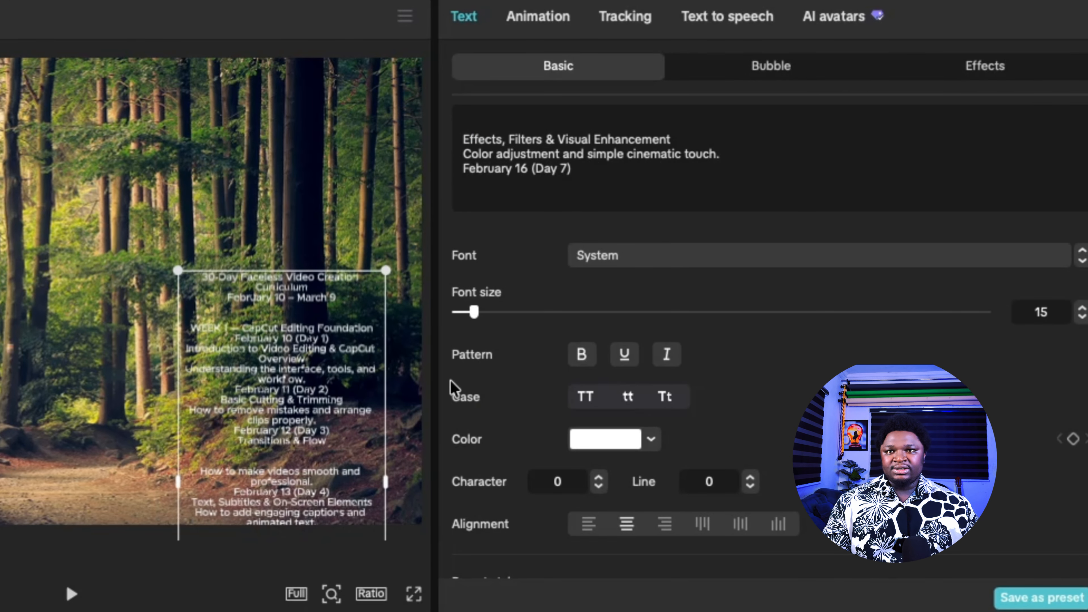
- Change the curriculum text's font to Oswald and check it in the full-screen preview
left_click(628, 261)
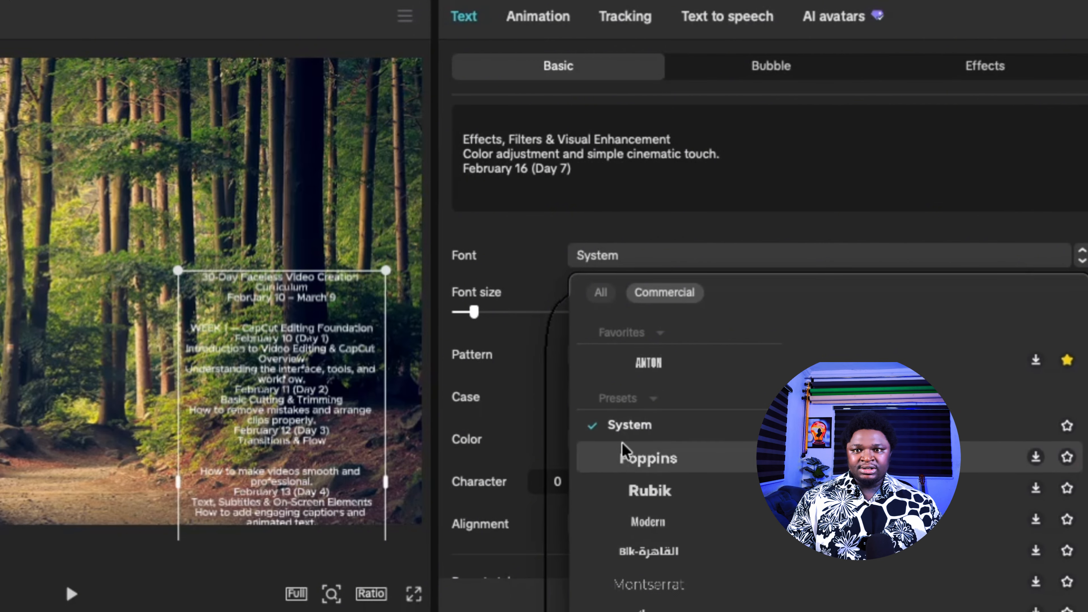
scroll(661, 379, "down", 1)
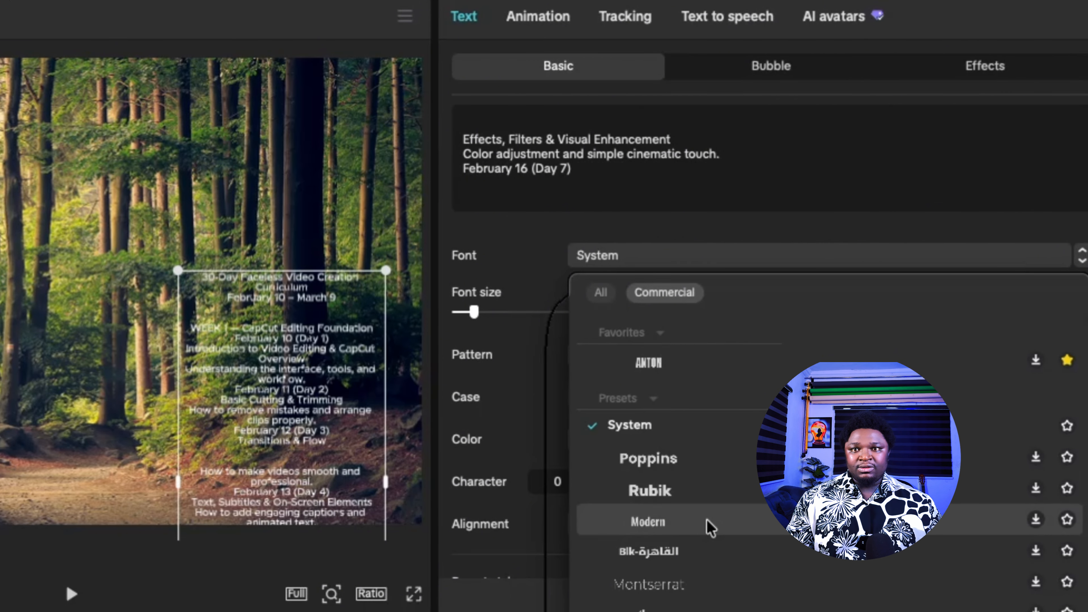
scroll(707, 525, "down", 10)
scroll(708, 529, "down", 15)
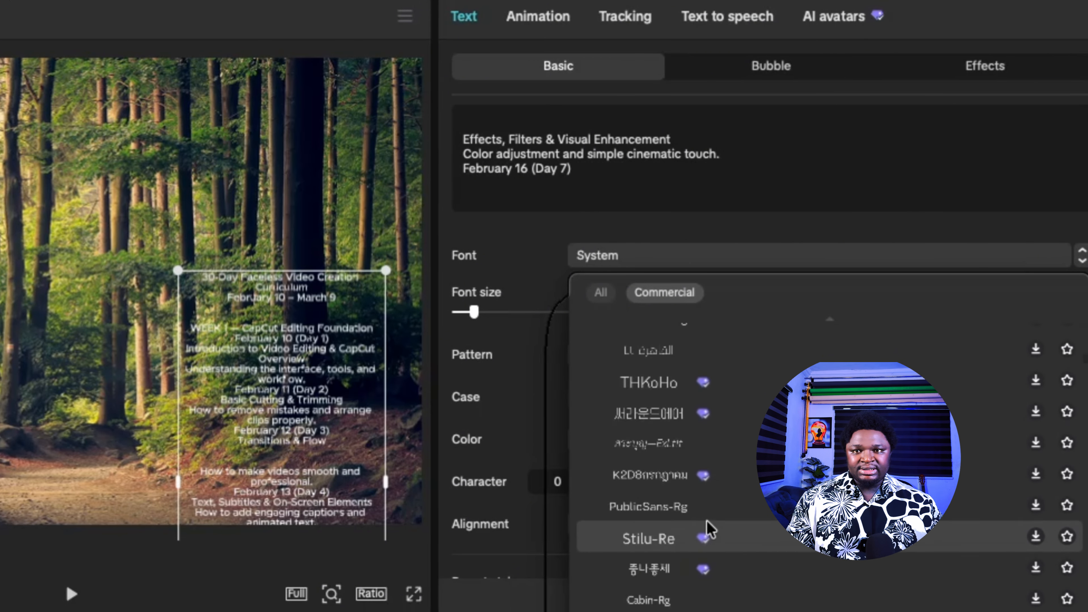
scroll(707, 529, "down", 5)
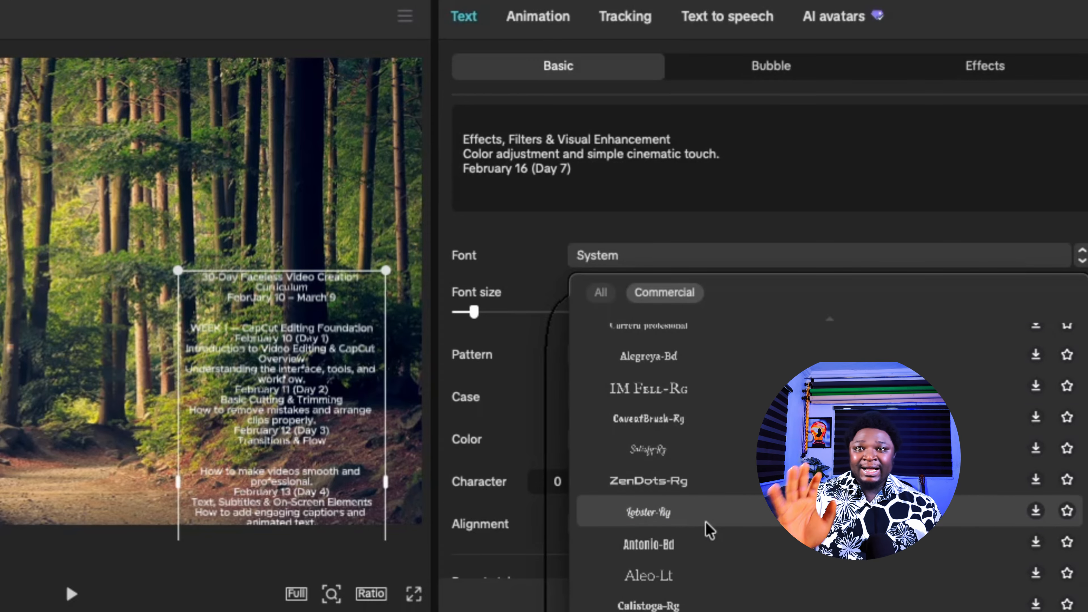
scroll(709, 531, "up", 1)
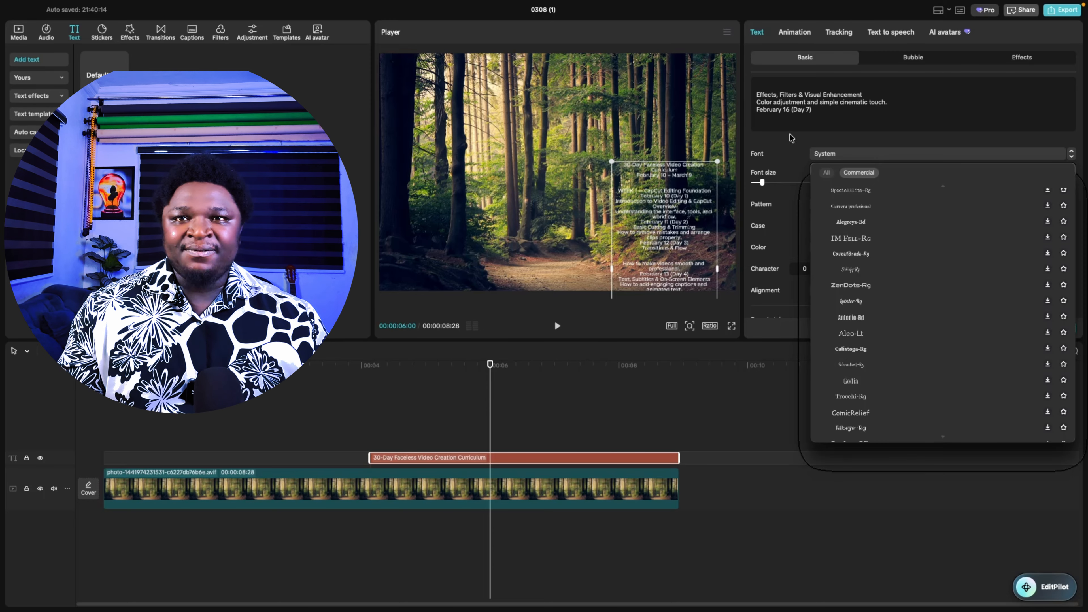
scroll(840, 274, "down", 10)
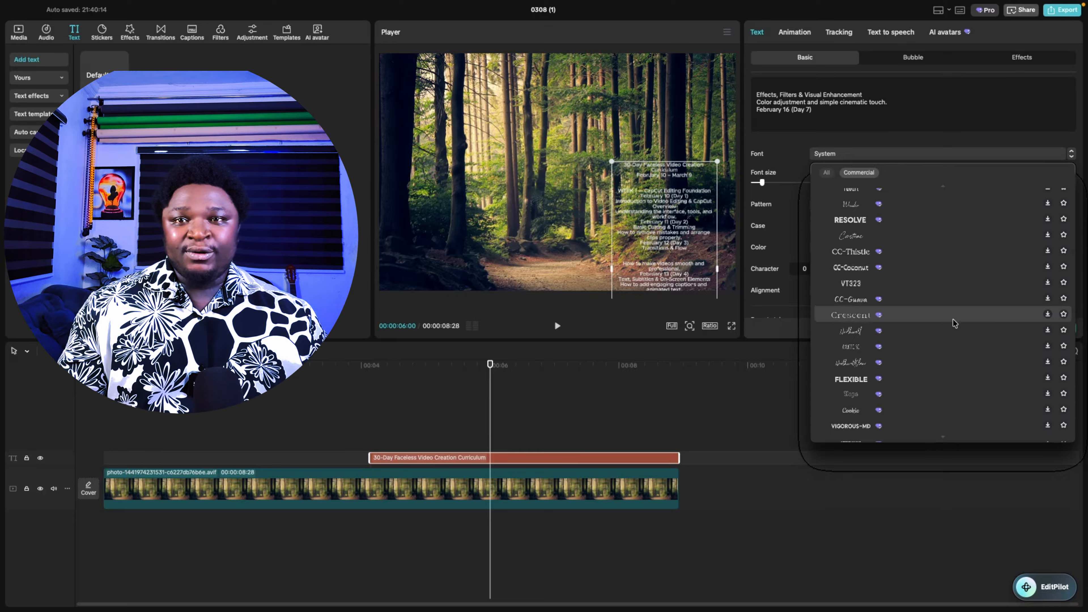
scroll(942, 317, "down", 5)
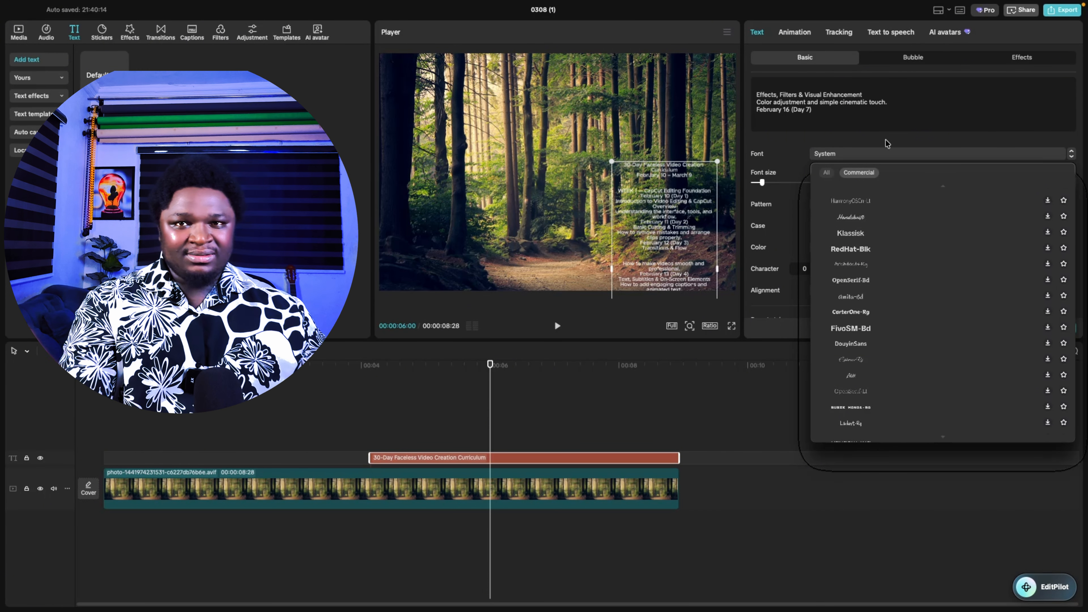
left_click(883, 153)
left_click(884, 153)
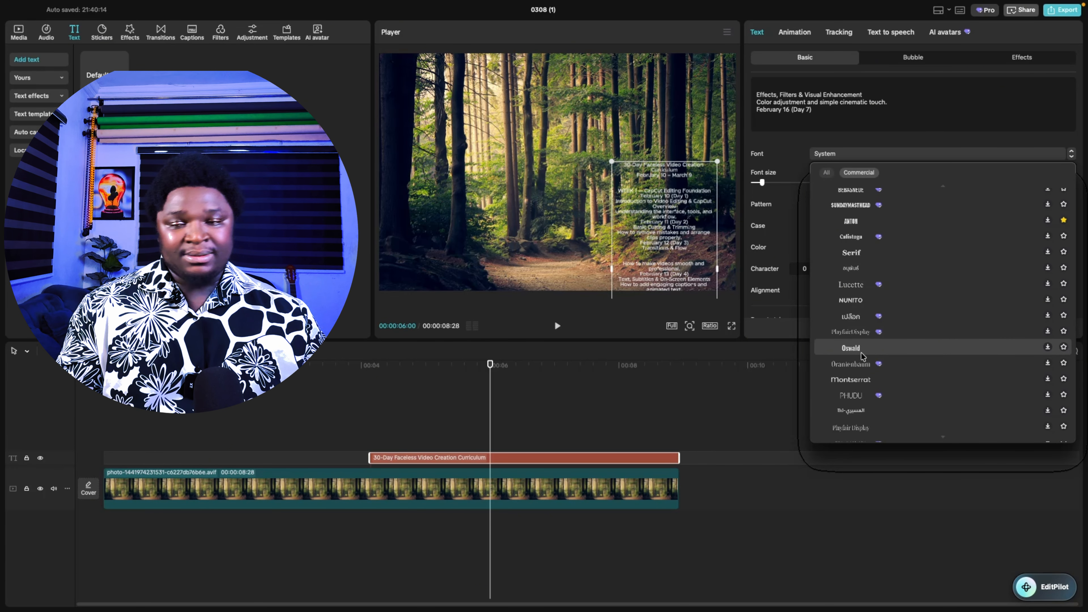
left_click(863, 354)
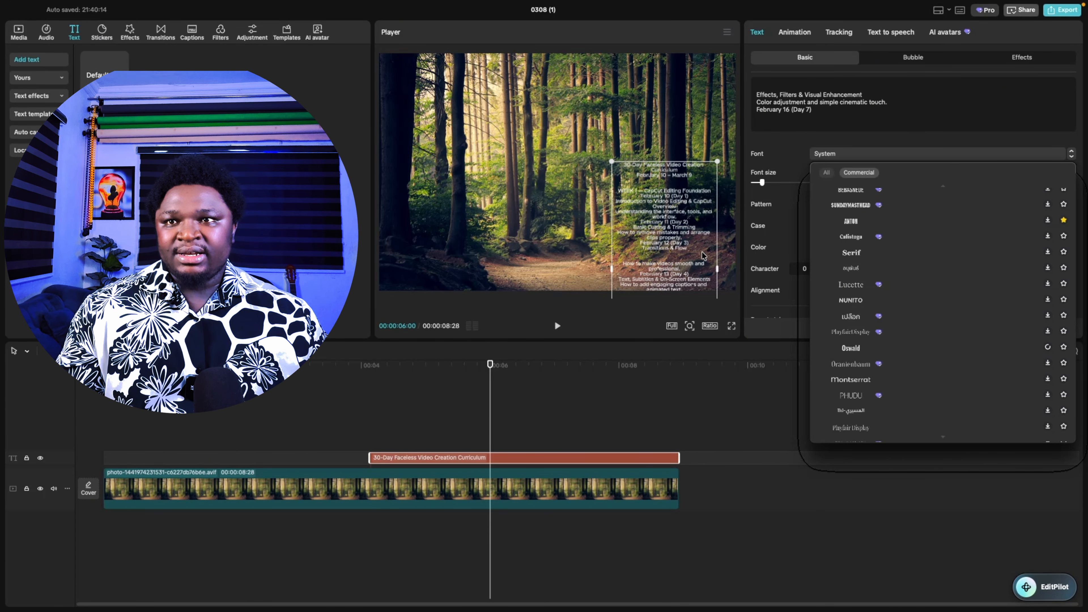
left_click(731, 325)
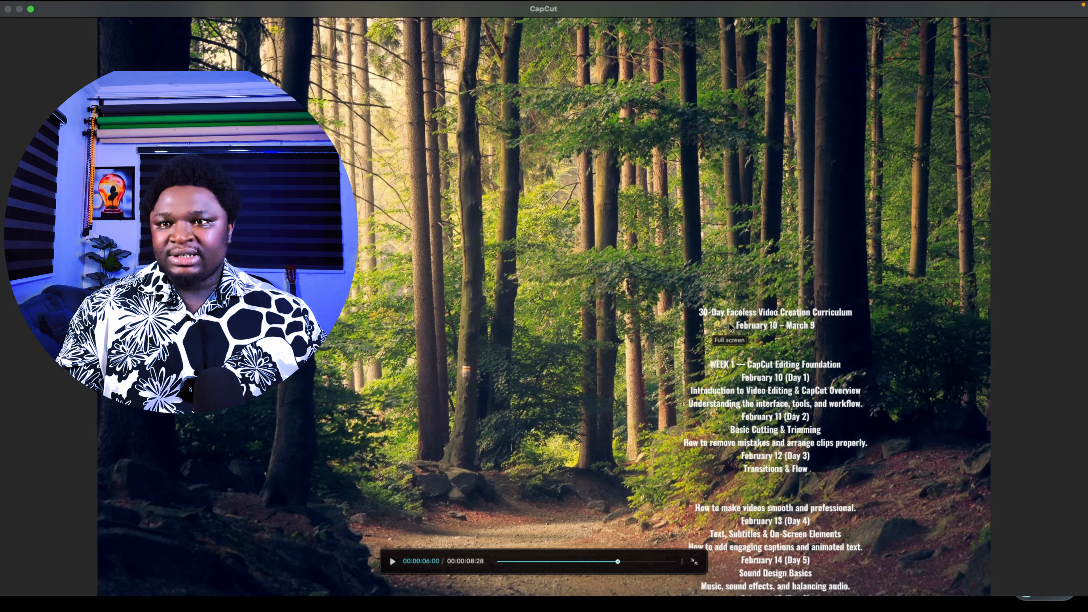
key("Escape")
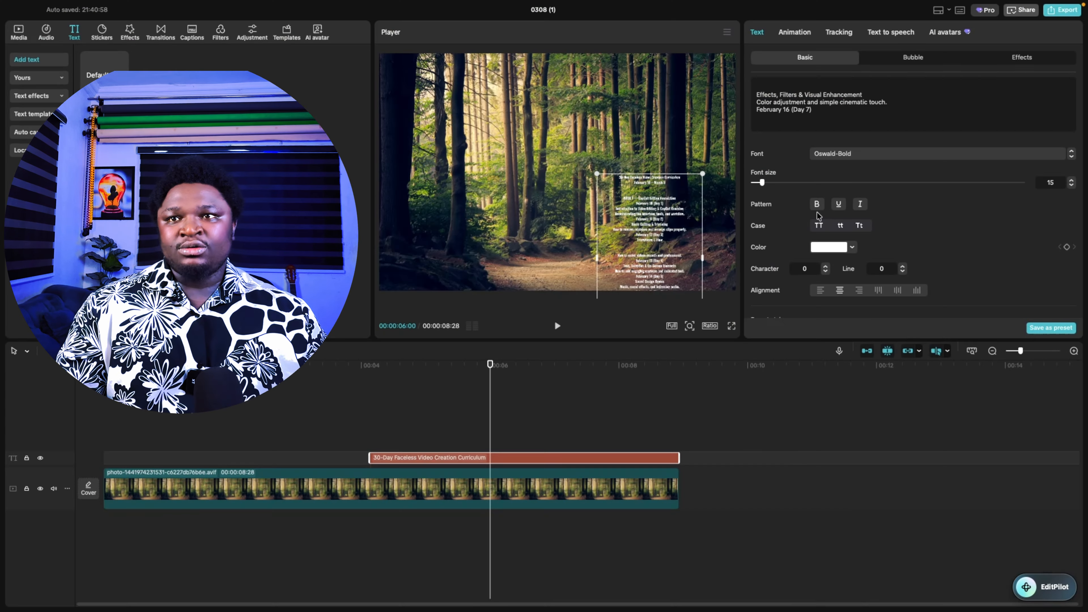
- Enlarge the curriculum text block from its corner and reposition it over the right side of the forest photo
left_click_drag(597, 175, 530, 123)
left_click_drag(642, 222, 670, 229)
left_click(641, 84)
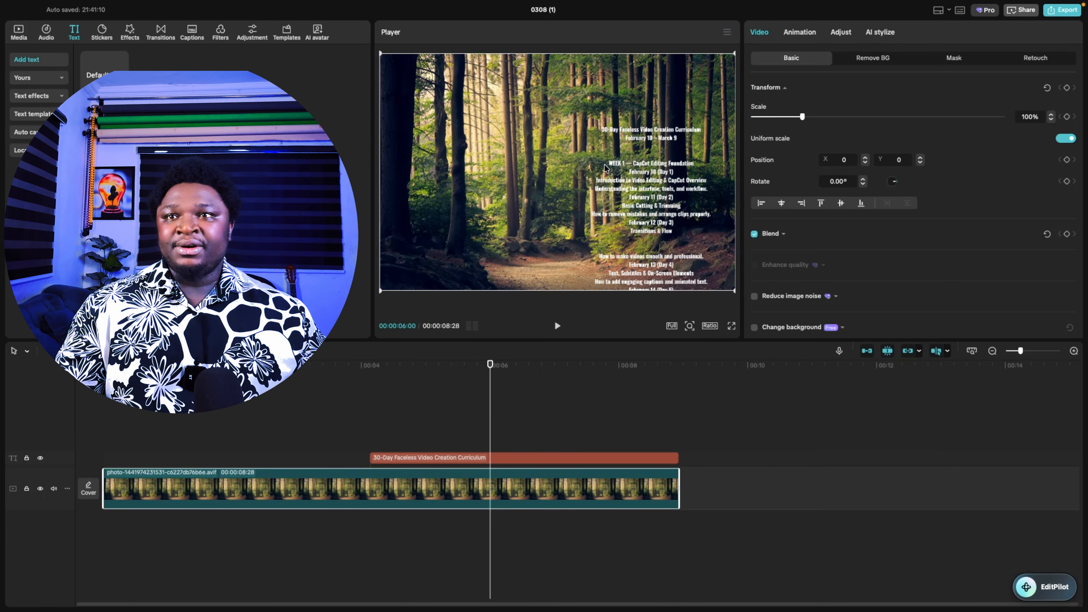
- Color only the title line "30-Day Faceless Video Creation Curriculum" yellow, F4C70F
left_click(645, 195)
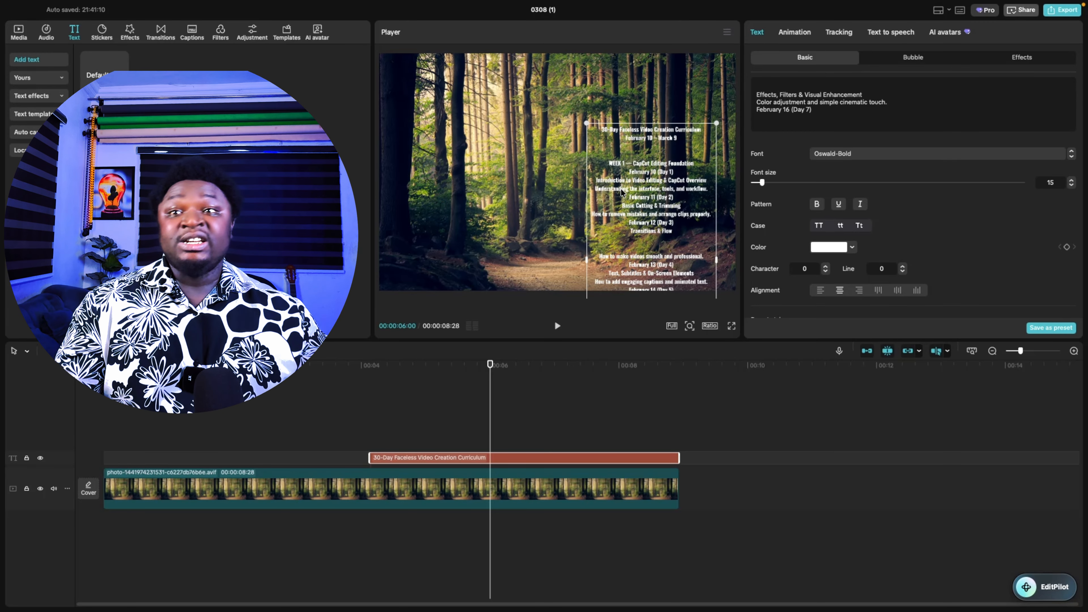
scroll(821, 94, "up", 10)
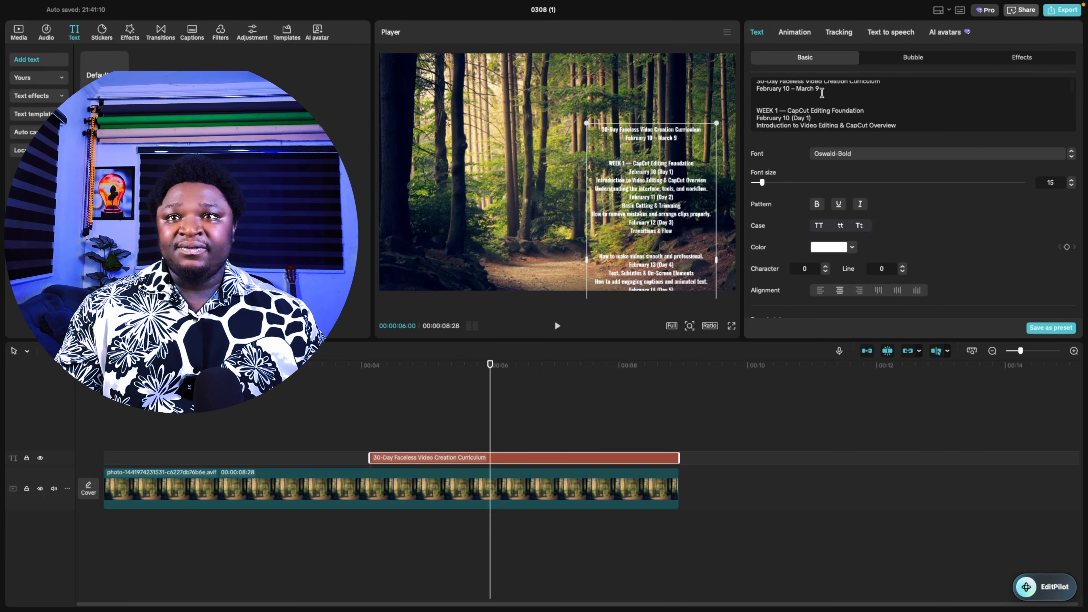
left_click_drag(880, 84, 723, 86)
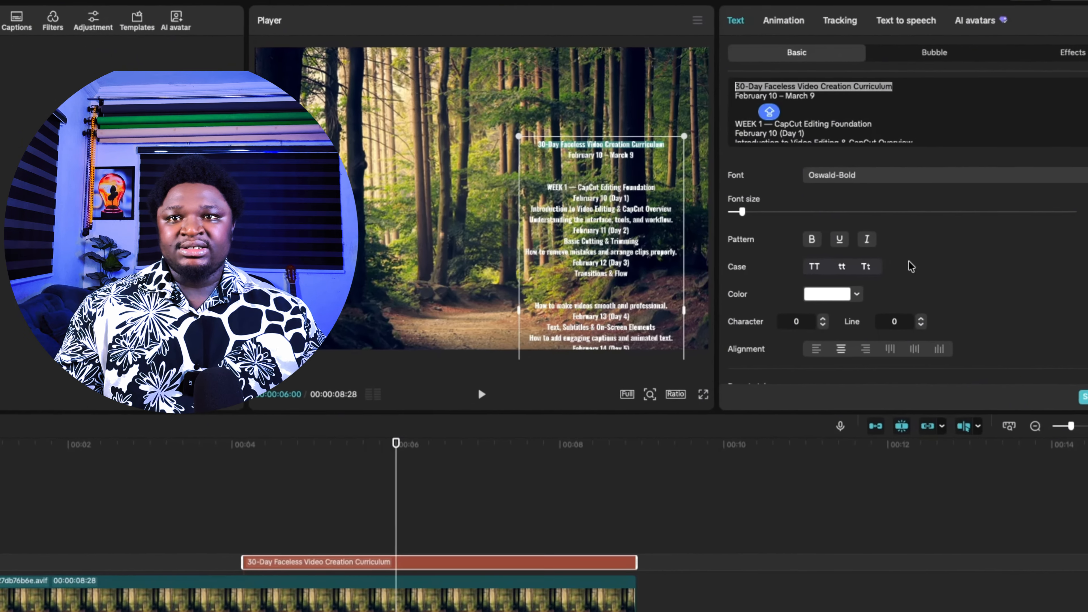
left_click(856, 294)
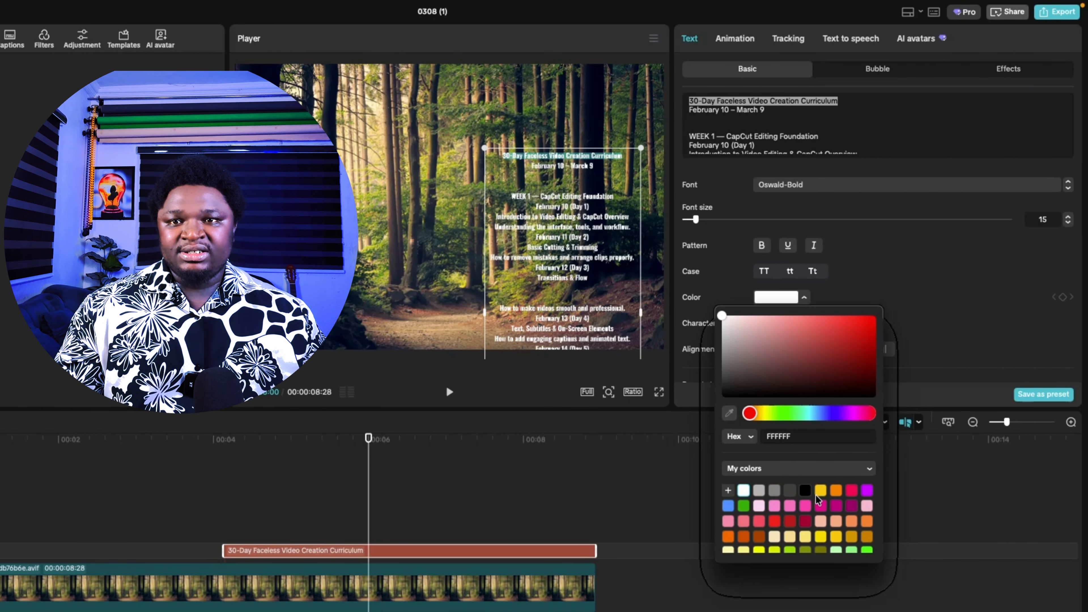
left_click(820, 490)
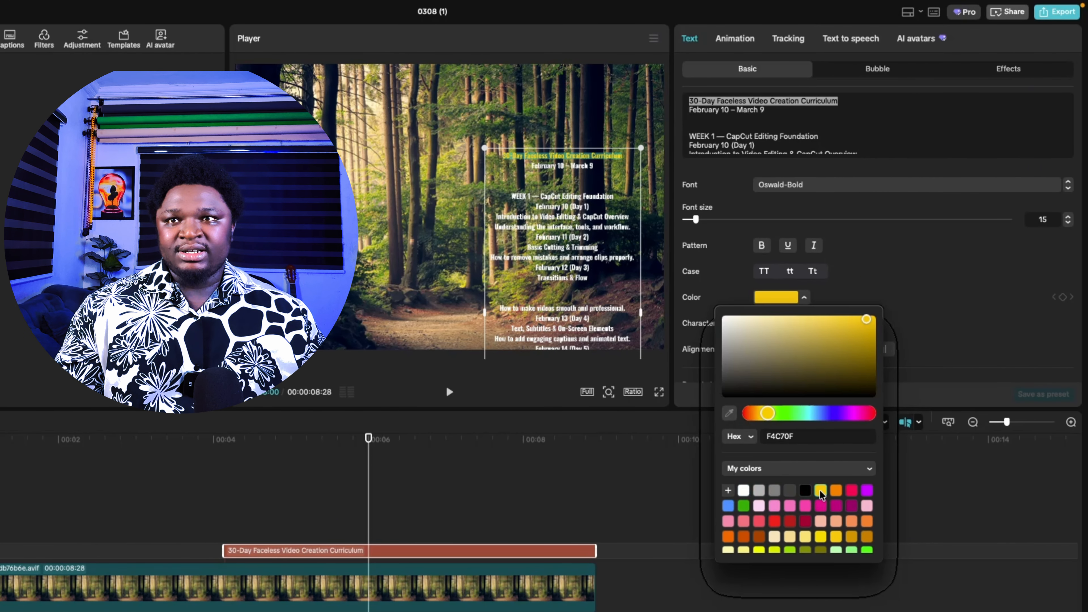
- Try pink FF87CE, green 00B209 and red FF0855 on the title line, and return it to yellow
left_click(851, 492)
left_click(774, 506)
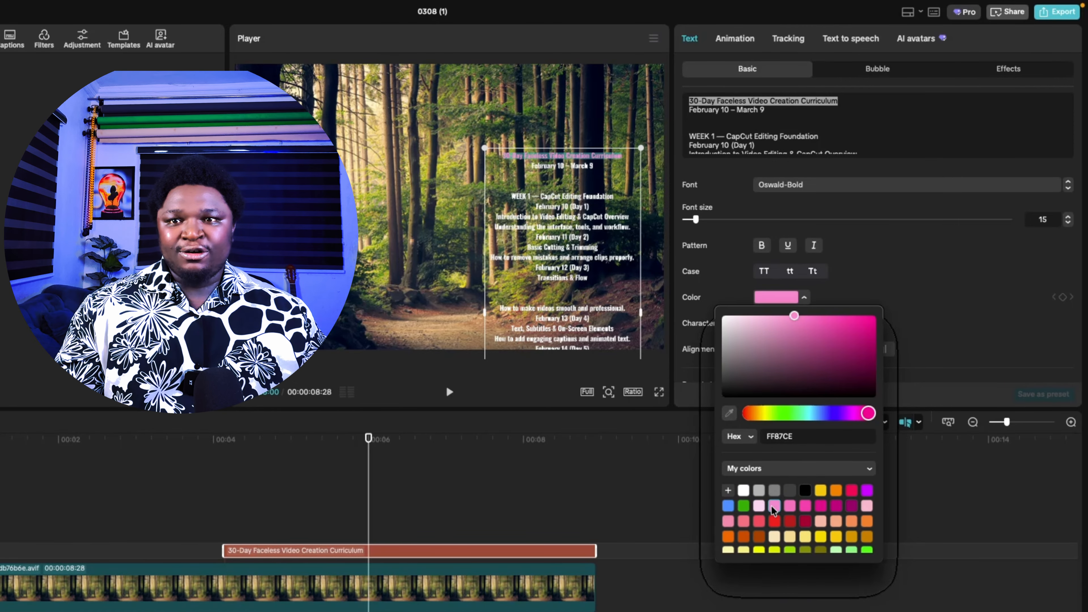
left_click(744, 506)
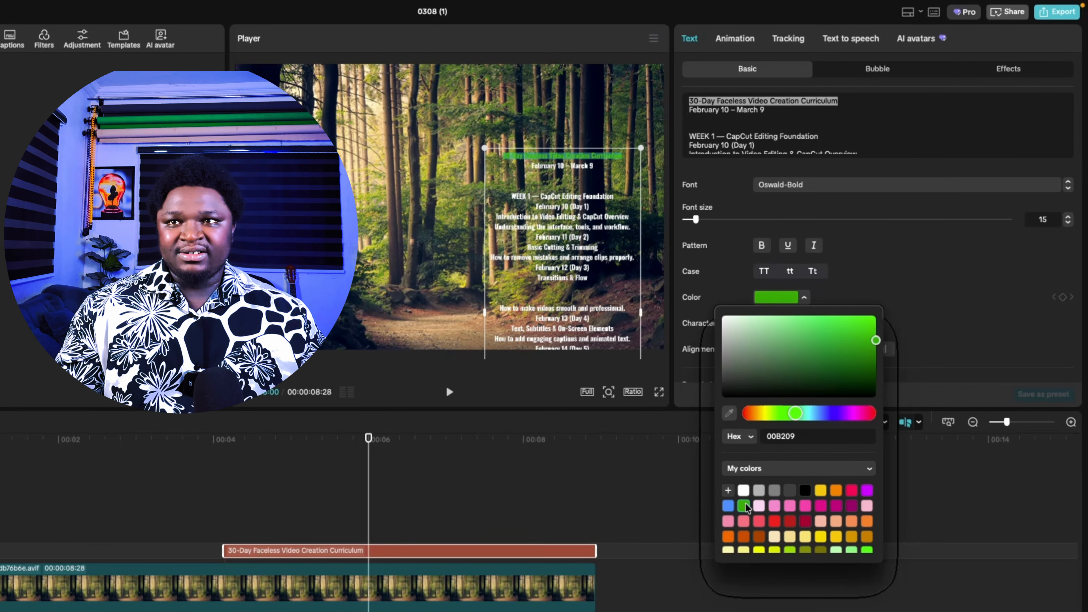
left_click(851, 491)
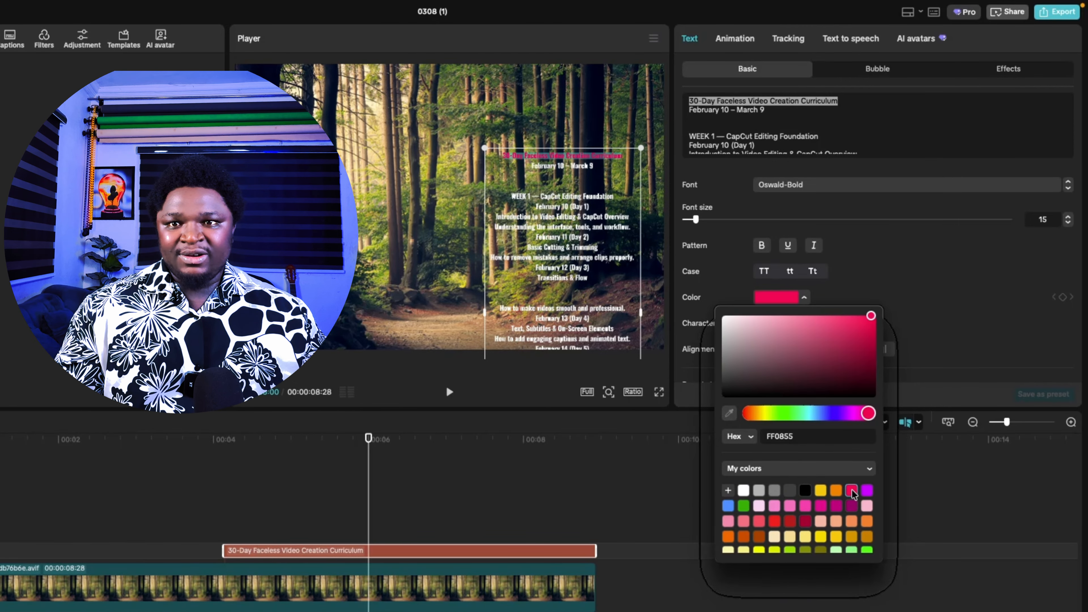
left_click(821, 493)
- Examine the yellow title over the forest photo in the full-screen preview, with the text selected and deselected
left_click(659, 392)
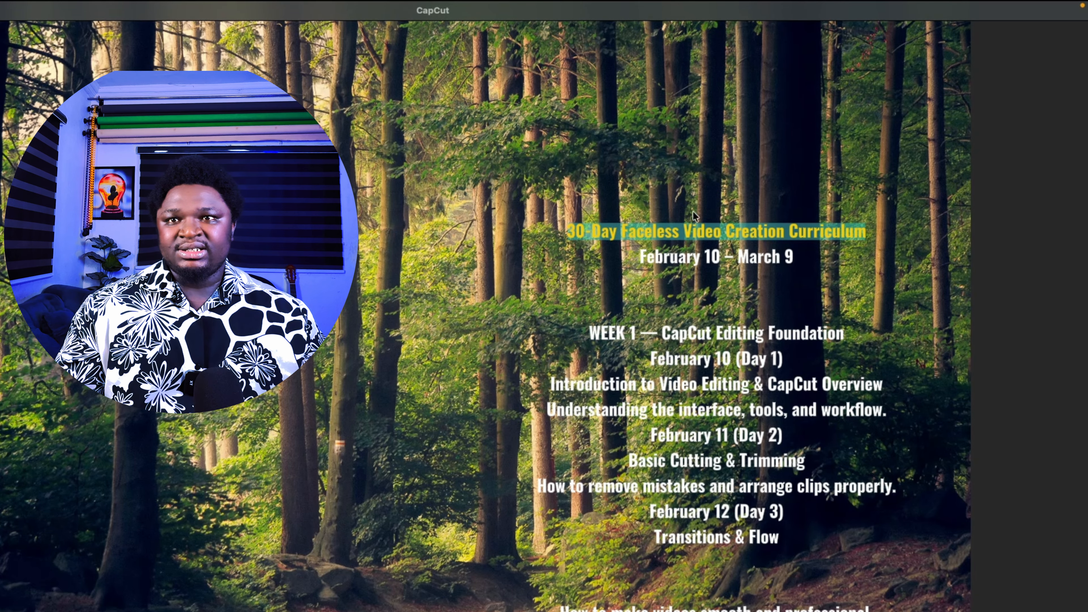
key("Escape")
left_click(470, 223)
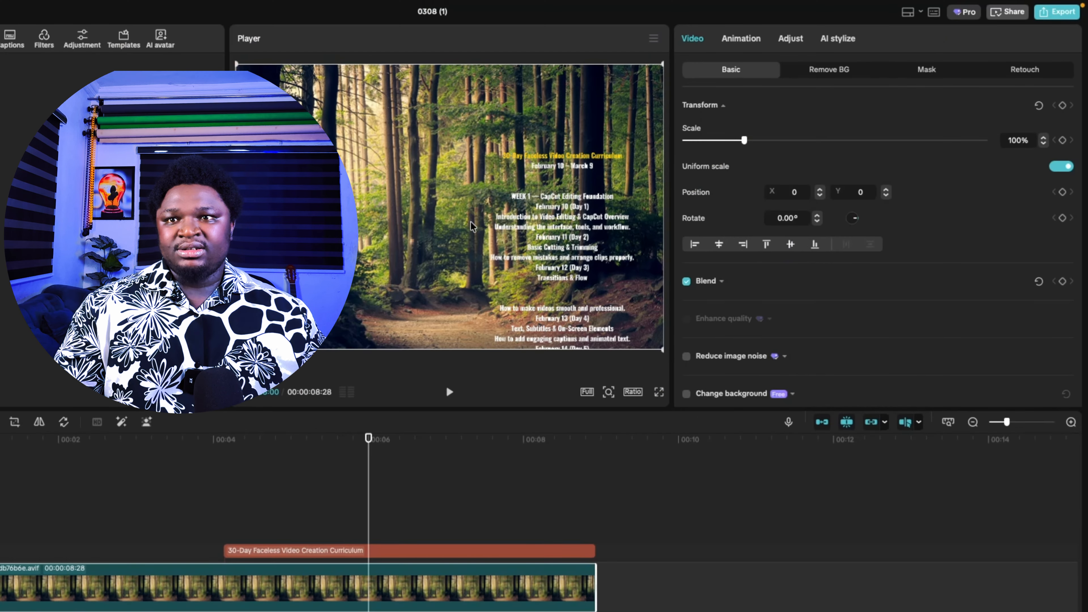
left_click(659, 395)
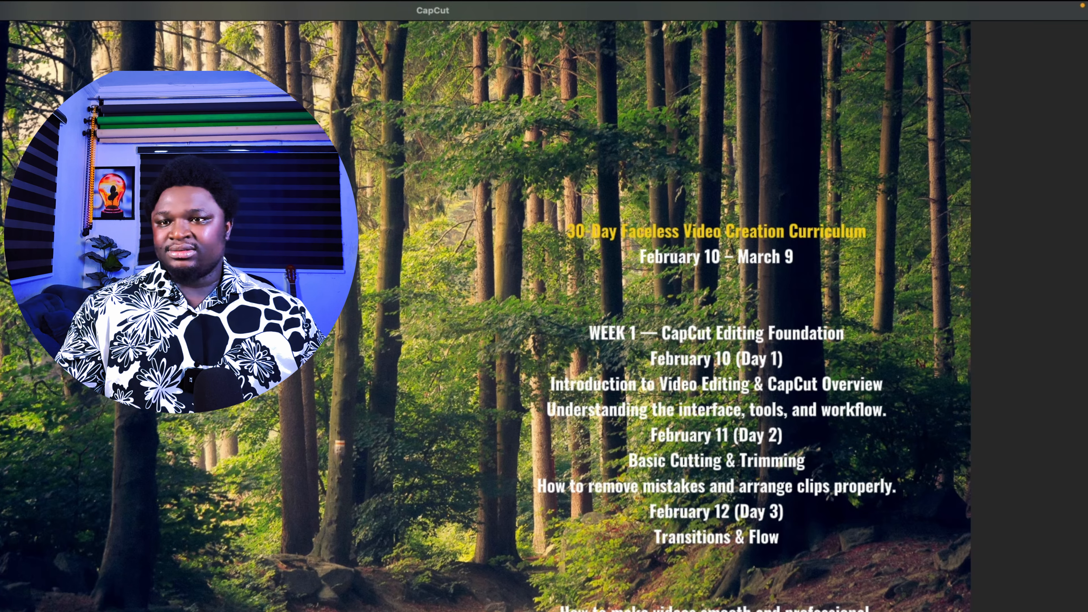
key("Escape")
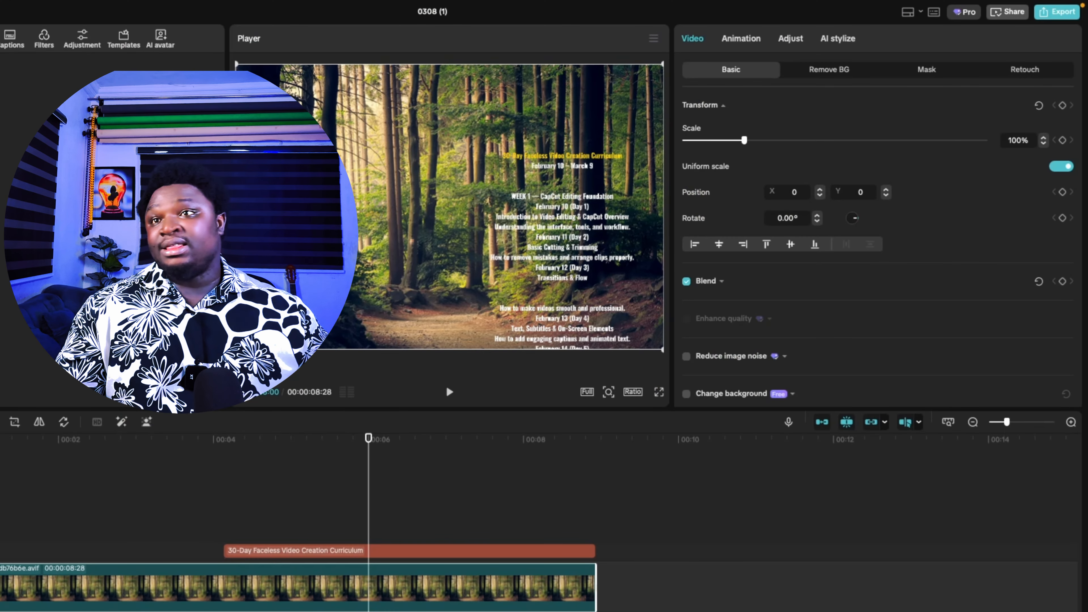
- Darken the forest photo clip by lowering its exposure to -32
left_click(151, 536)
left_click(283, 587)
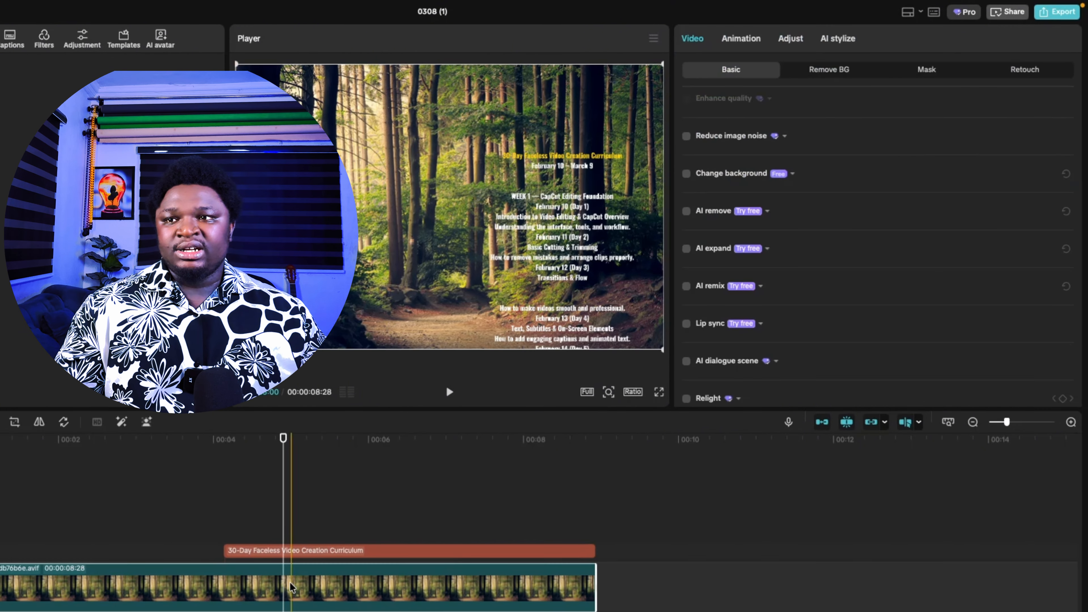
scroll(889, 148, "up", 5)
left_click(790, 39)
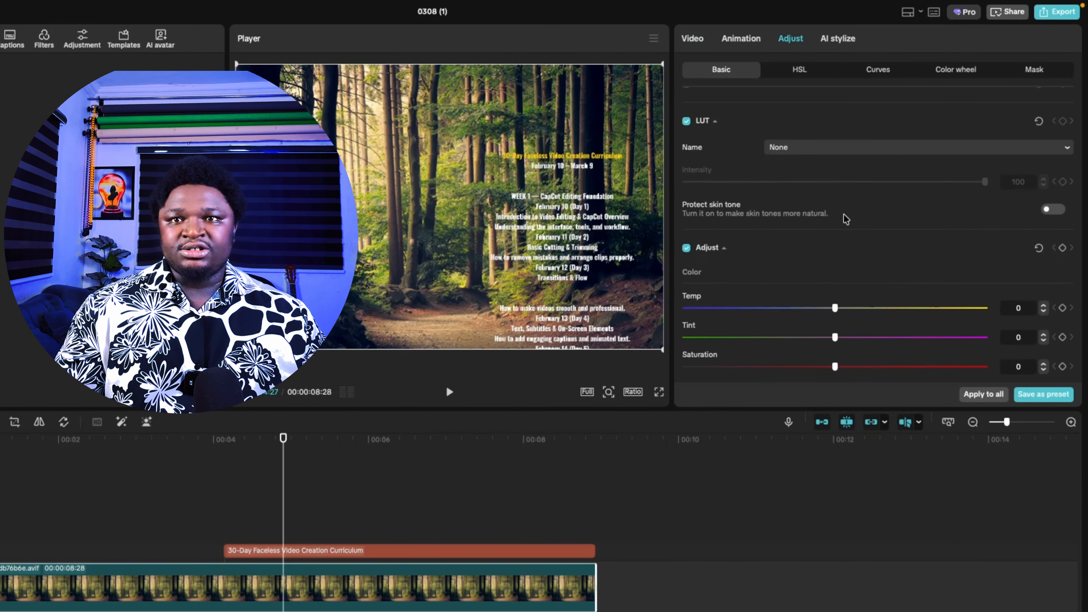
scroll(840, 227, "down", 5)
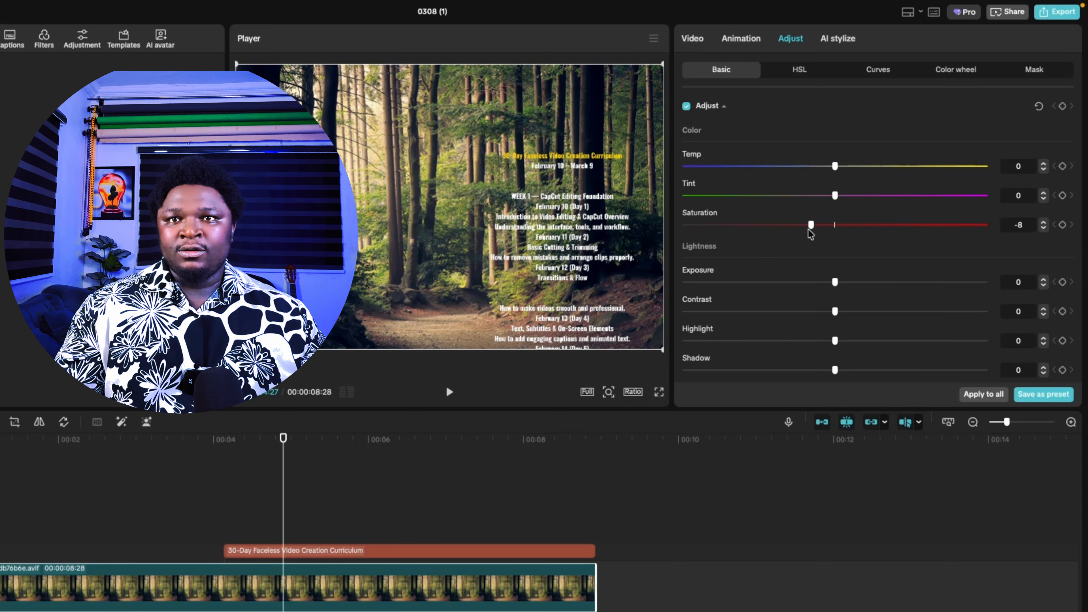
left_click_drag(834, 283, 724, 283)
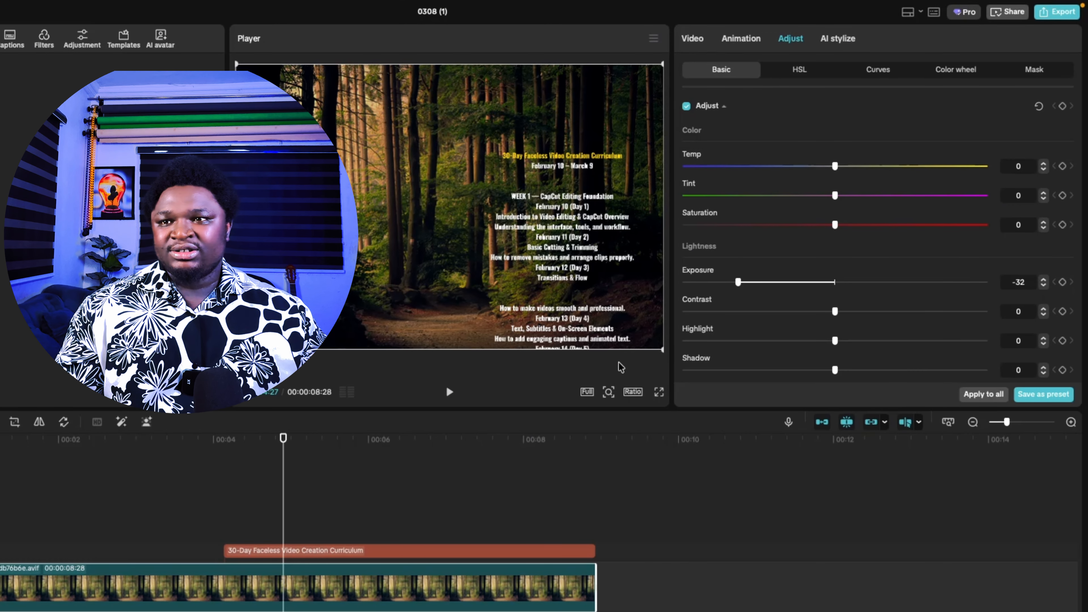
- Move the curriculum text block straight down until it sits completely below the frame
left_click(393, 493)
left_click(569, 174)
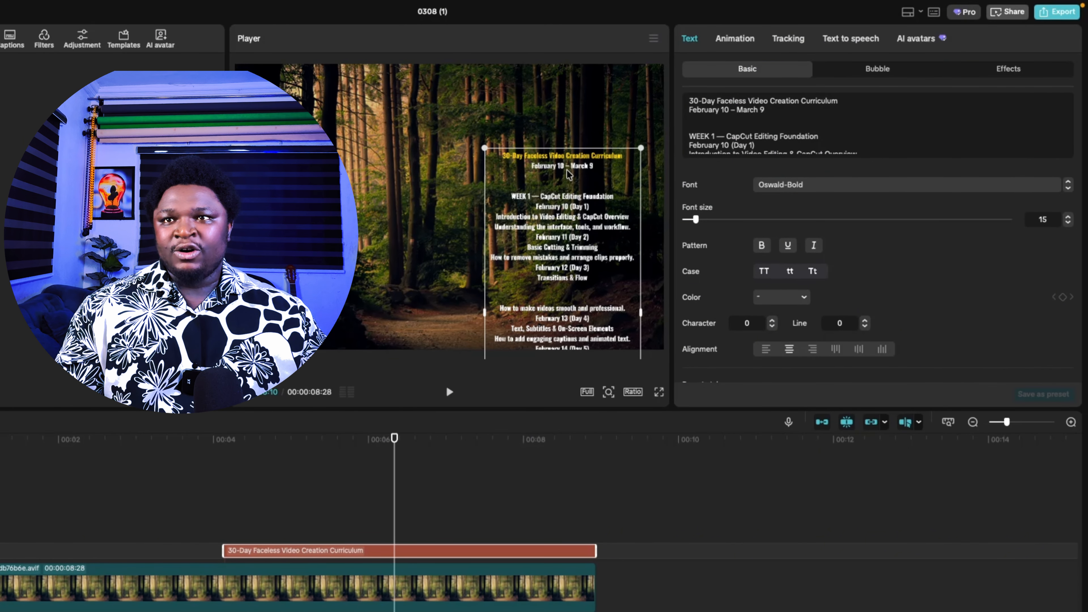
left_click_drag(569, 175, 574, 376)
- Add a Transform keyframe to the curriculum text at the start of its clip, at 00:00:04:04
left_click_drag(394, 499, 226, 507)
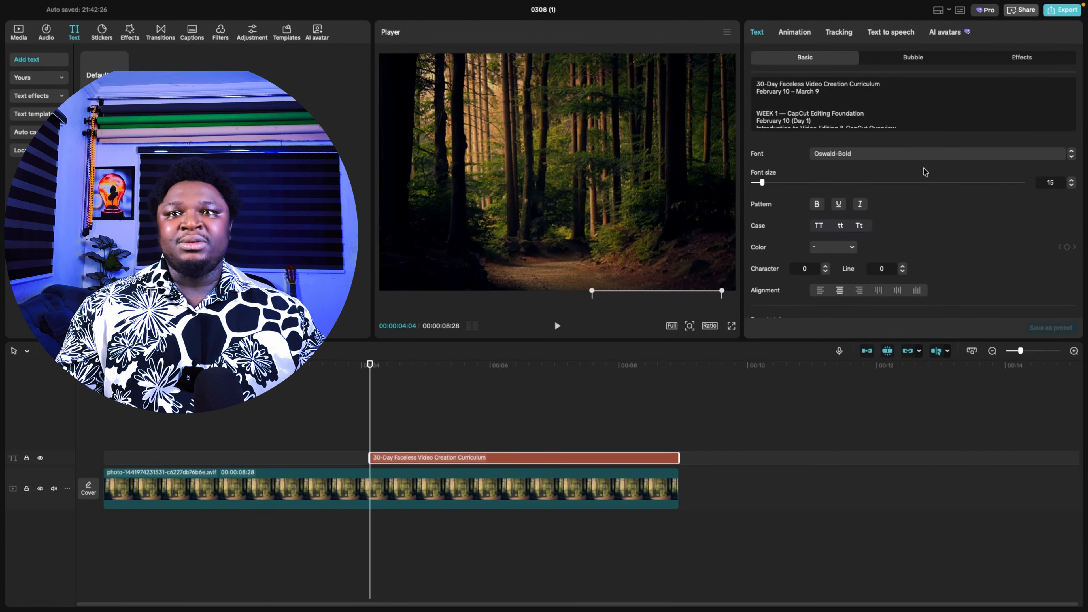
scroll(1019, 171, "down", 4)
scroll(1025, 170, "up", 4)
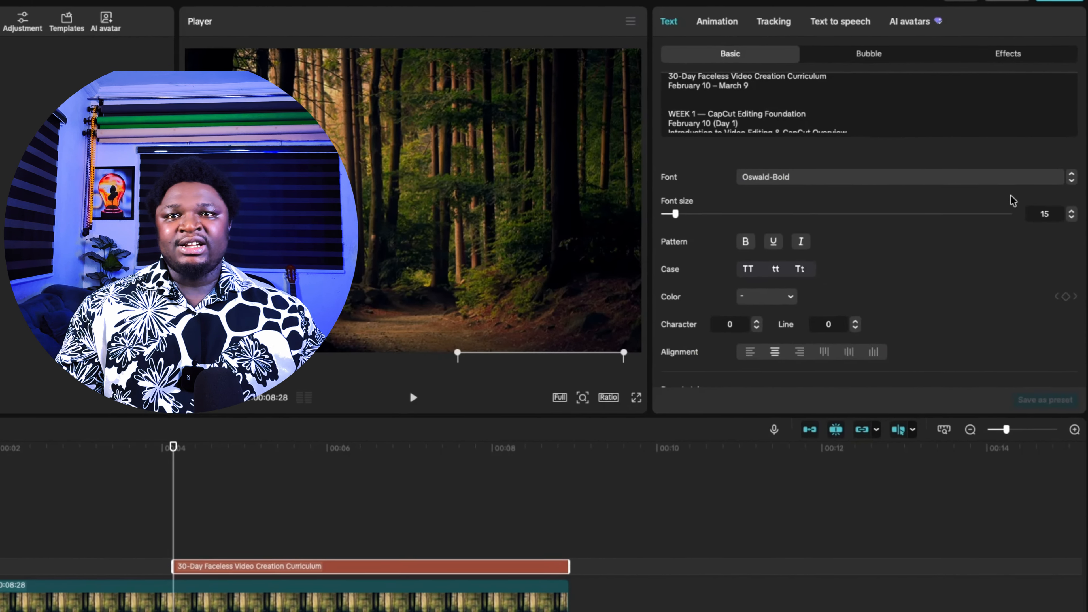
scroll(992, 183, "down", 4)
scroll(959, 236, "down", 4)
scroll(857, 257, "up", 1)
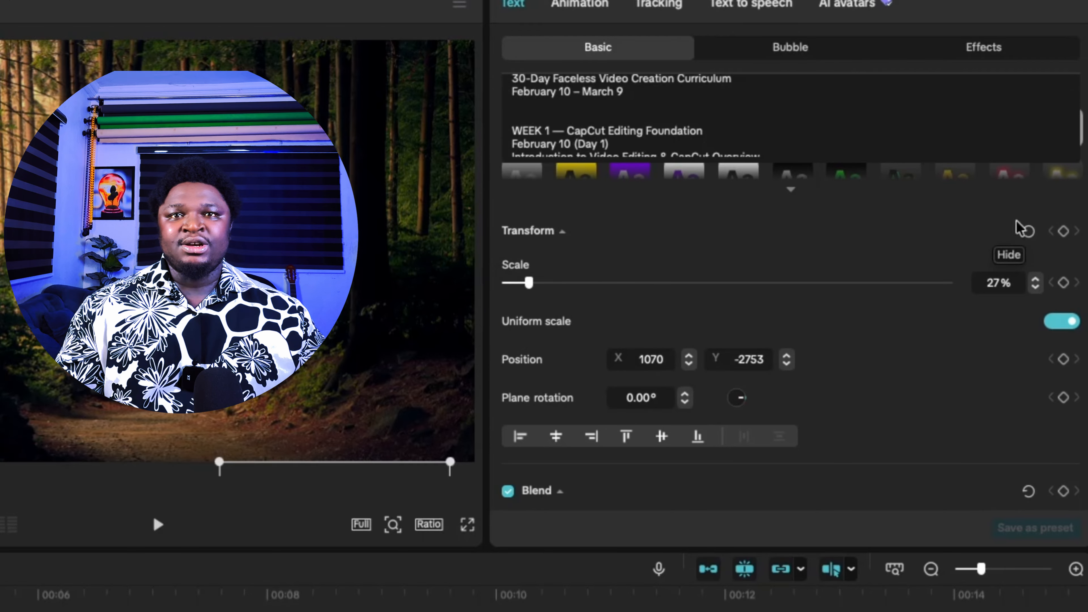
left_click(1065, 232)
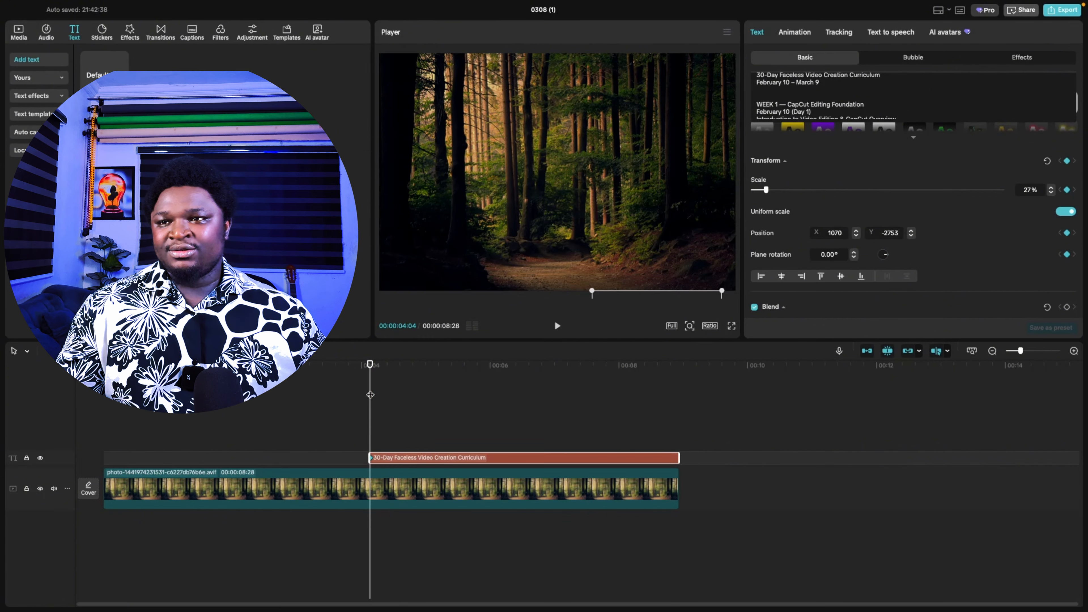
- At 00:00:08:25, near the end of the clip, move the curriculum text up until its title reaches the frame's upper edge
left_click_drag(370, 394, 664, 432)
left_click_drag(671, 433, 673, 432)
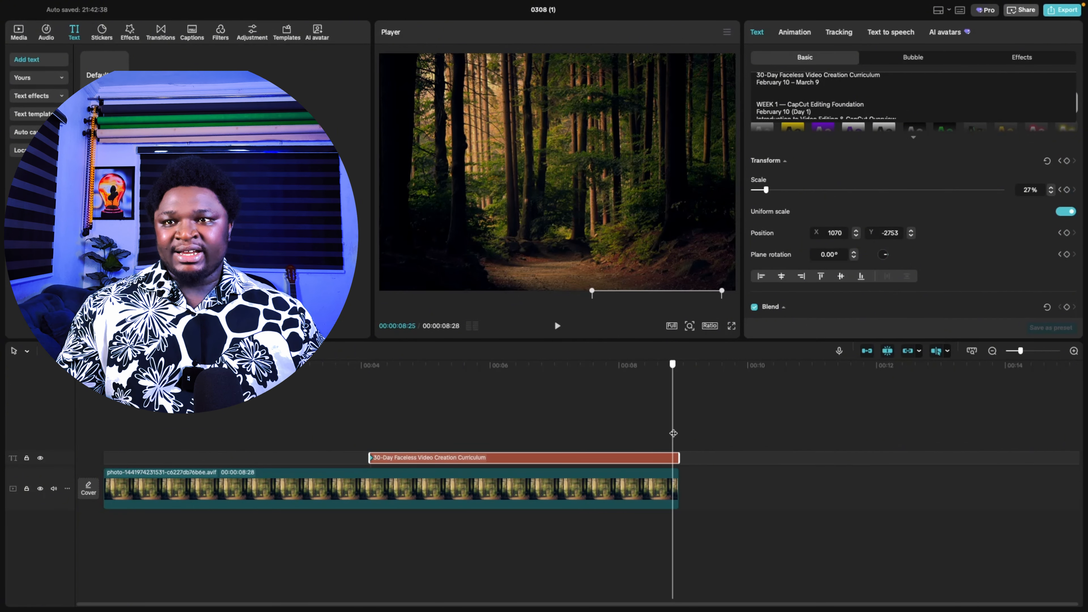
left_click_drag(693, 292, 702, 34)
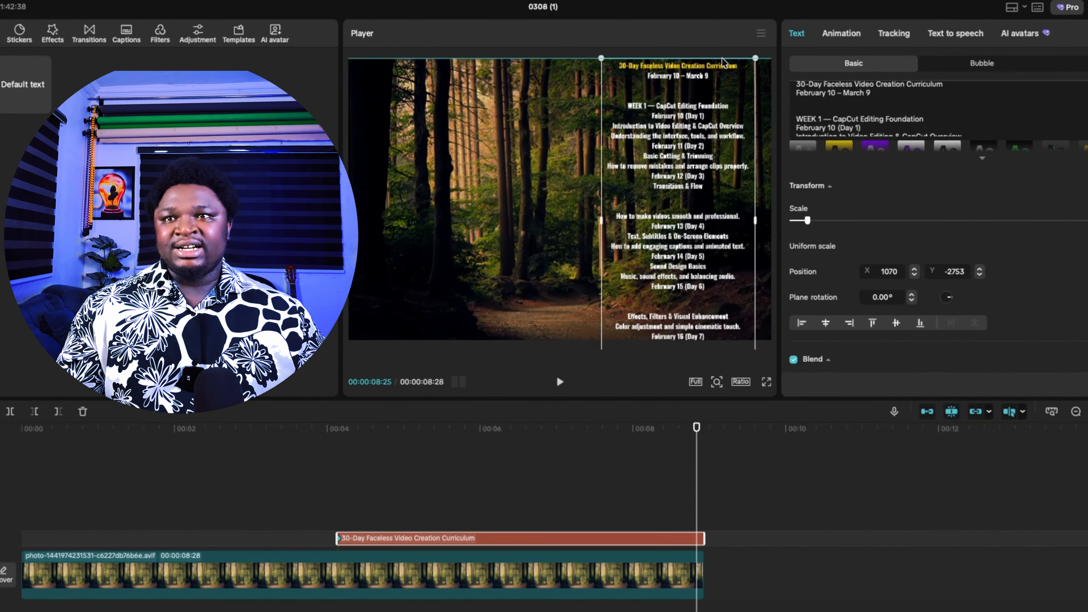
- At 00:00:08:25, move the curriculum text further up until its last line sits completely above the frame
left_click_drag(688, 263, 685, 111)
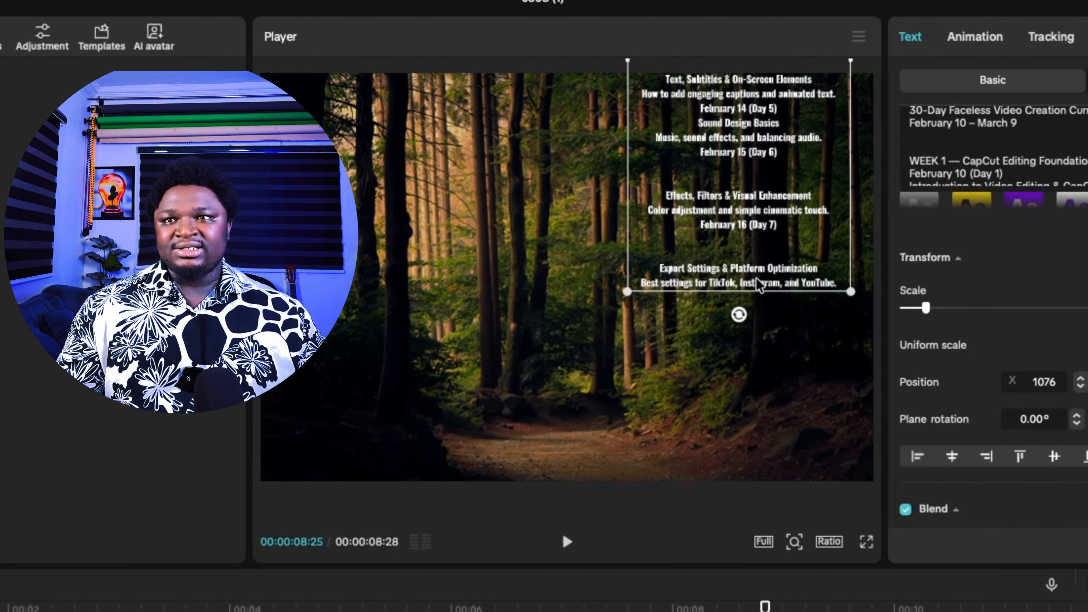
left_click_drag(733, 266, 734, 134)
left_click_drag(758, 98, 778, 71)
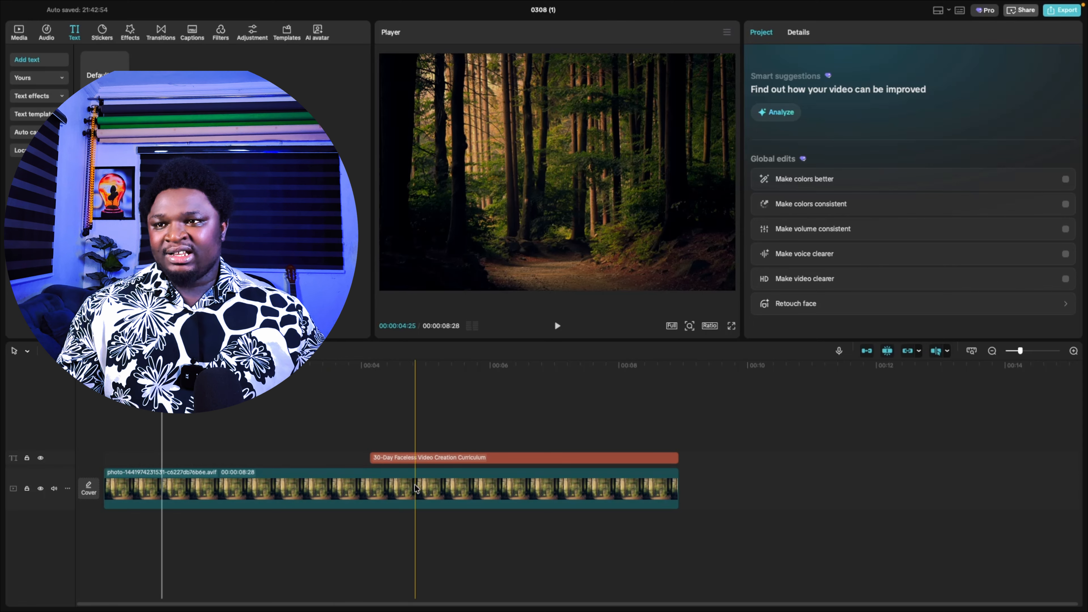
- Extend the photo and curriculum text clips to 00:00:14:03 with the end keyframe at the text clip's end, and preview the scroll
left_click(617, 488)
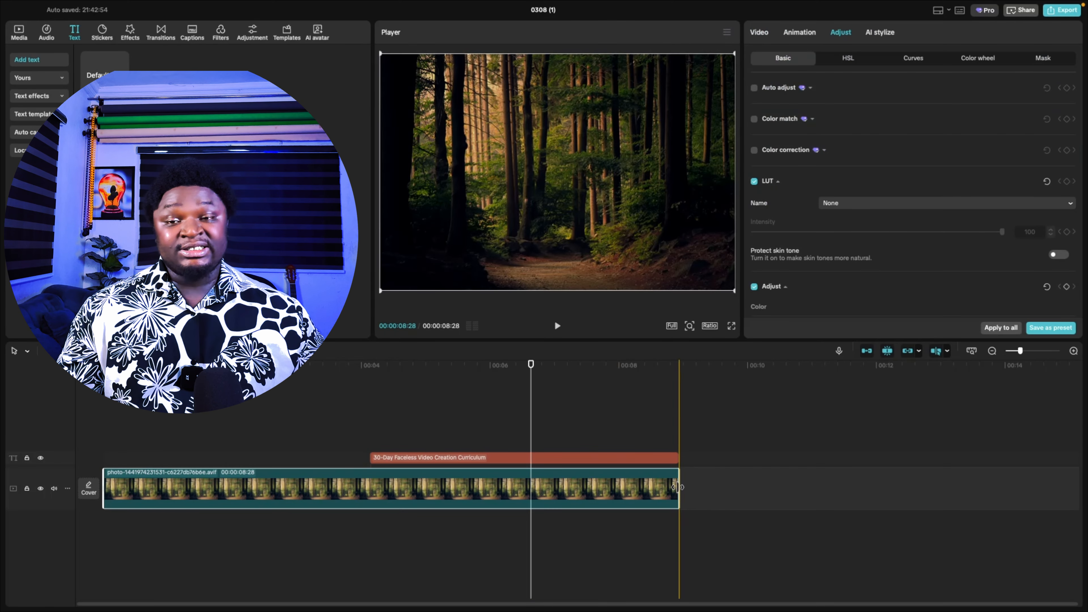
left_click_drag(677, 487, 1010, 487)
left_click(674, 457)
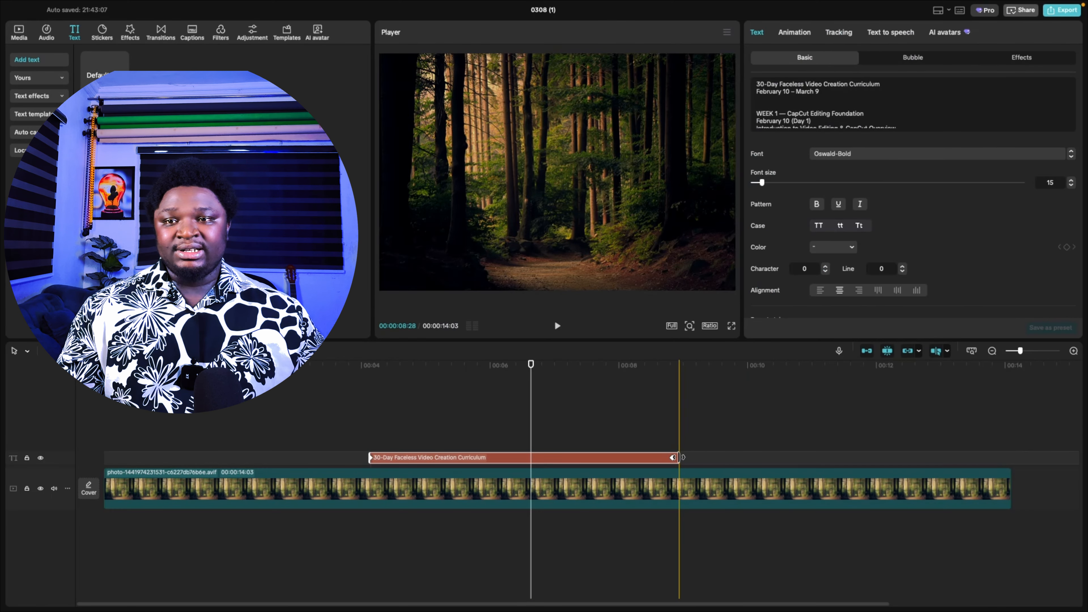
left_click_drag(1002, 468, 1006, 469)
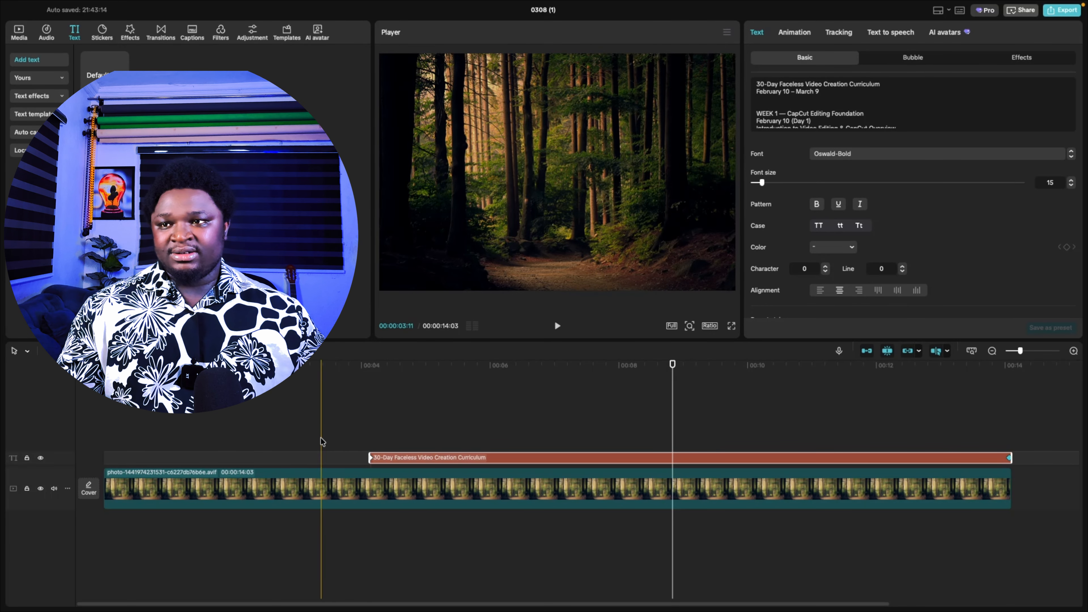
left_click(338, 436)
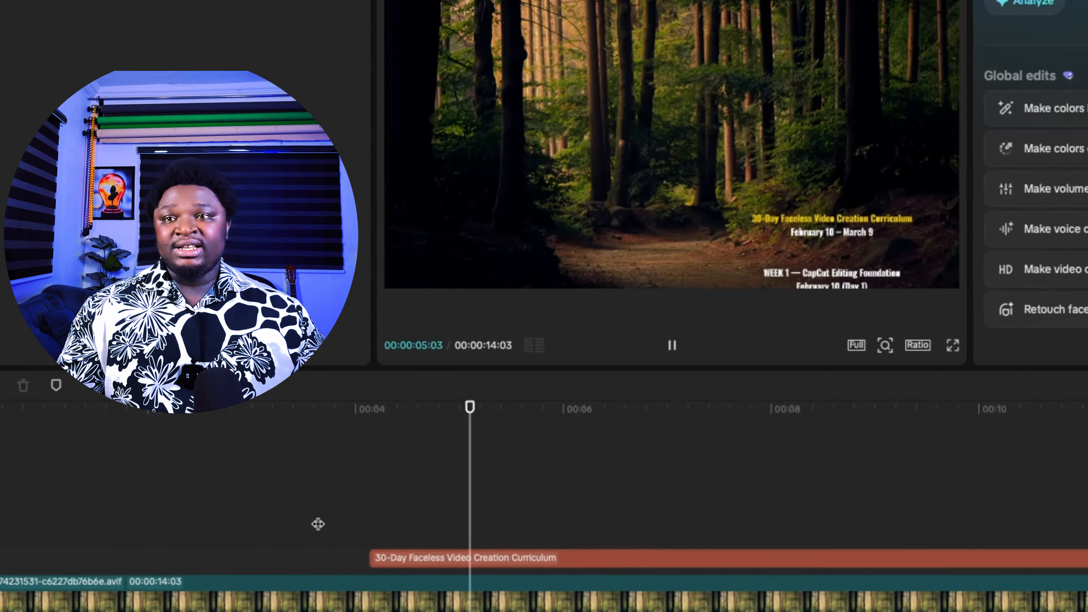
key("space")
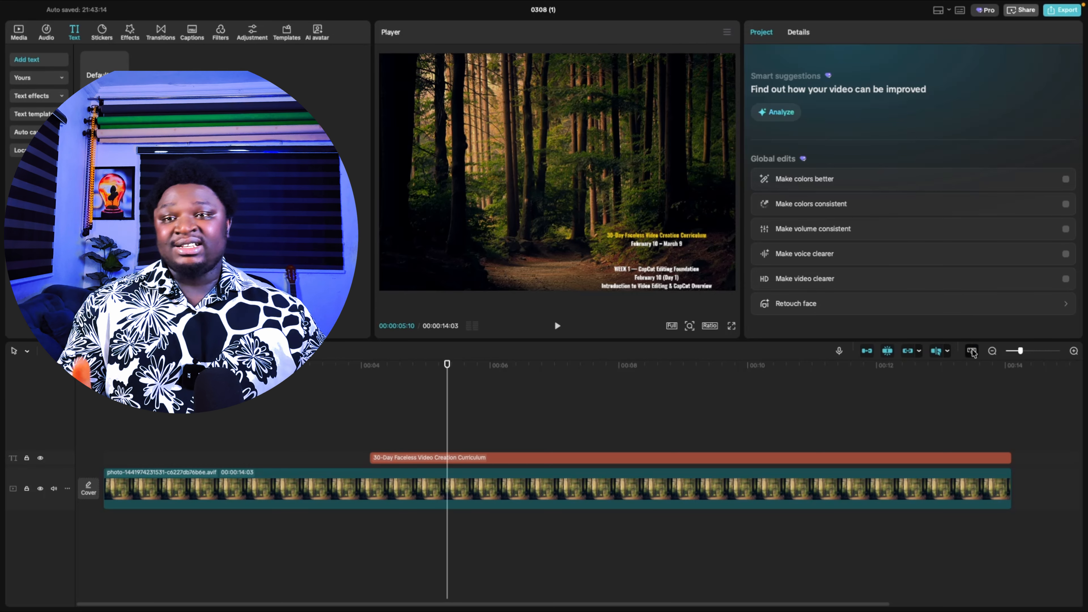
- Extend the forest photo clip until its duration is 00:00:56:21
left_click(971, 351)
left_click(343, 485)
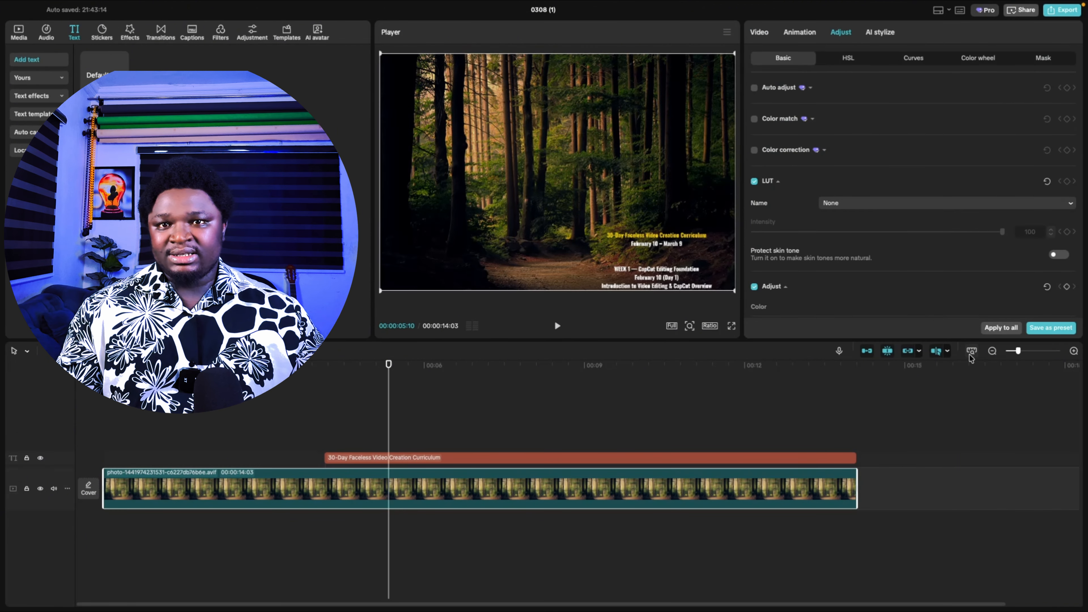
left_click_drag(857, 474, 954, 516)
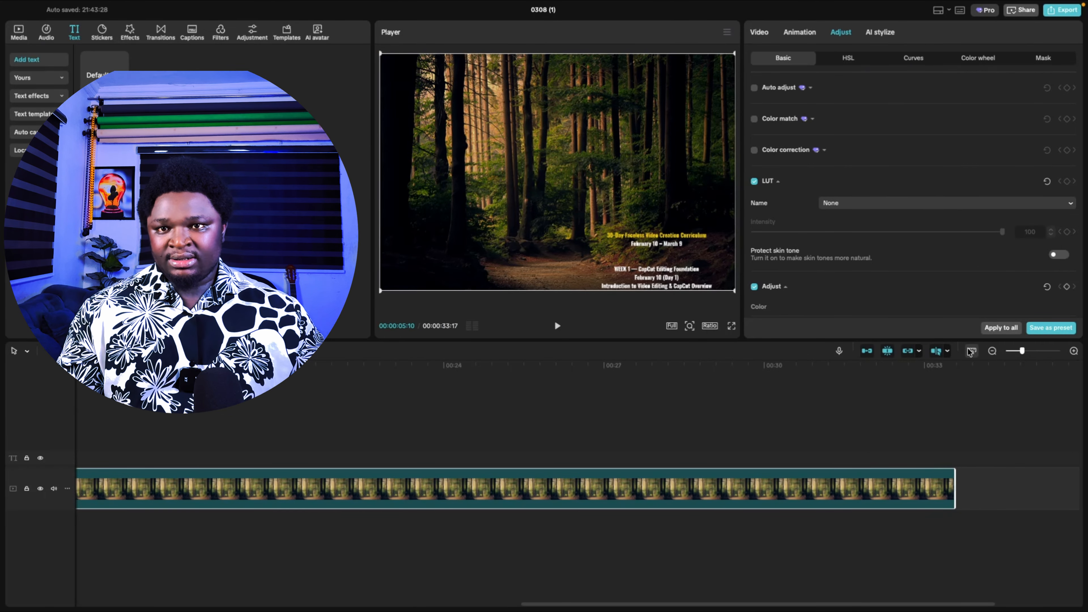
scroll(793, 488, "down", 3)
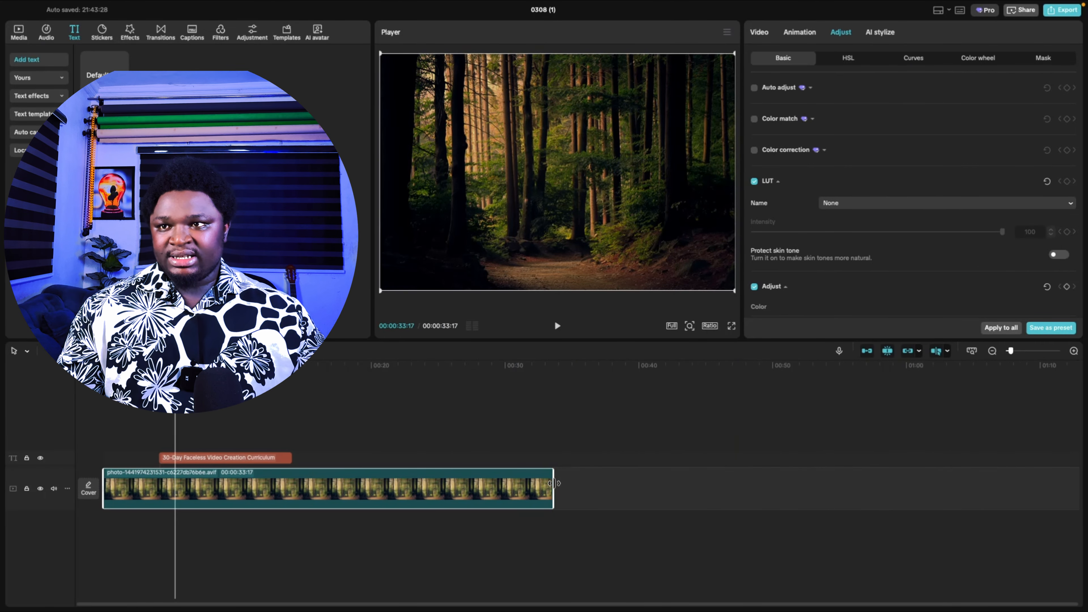
left_click_drag(553, 488, 862, 488)
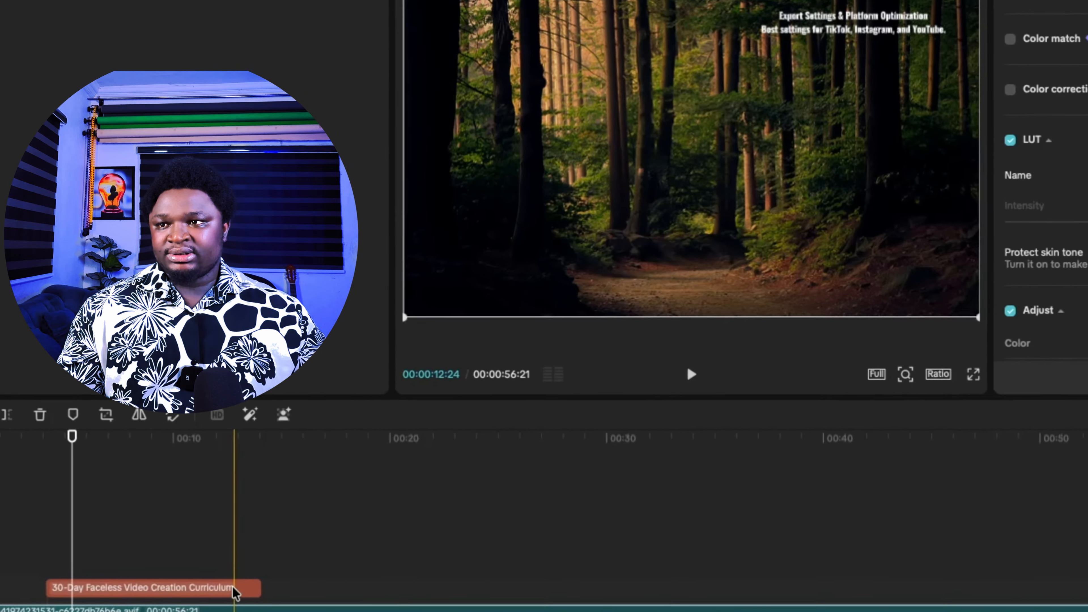
- Stretch the curriculum text clip over the photo clip's full length, with its two keyframes at the clip's start and end
left_click(290, 457)
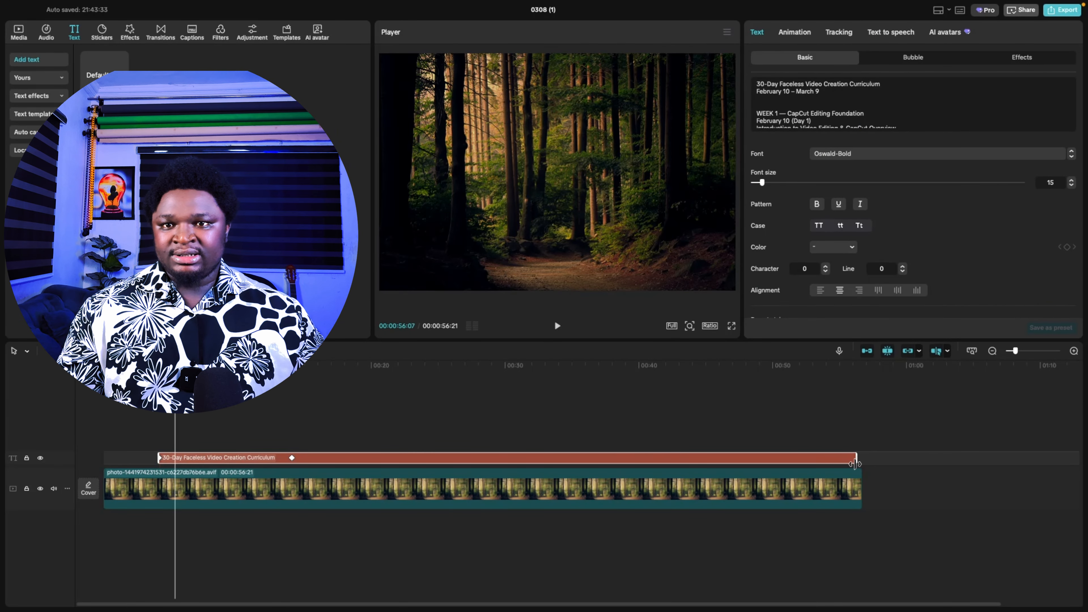
left_click_drag(855, 464, 862, 463)
left_click_drag(291, 457, 860, 458)
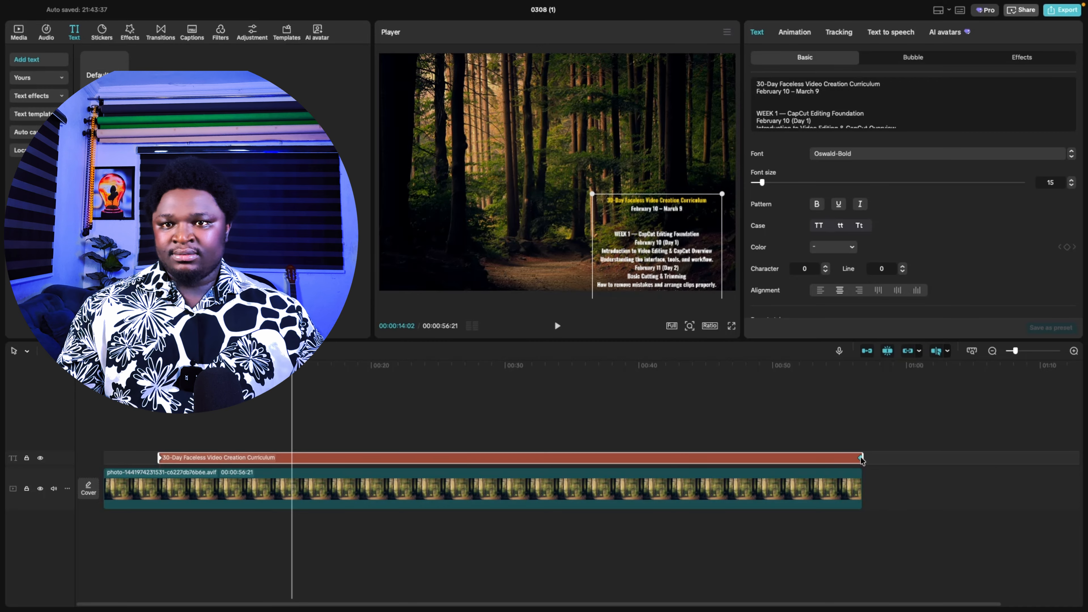
left_click(148, 427)
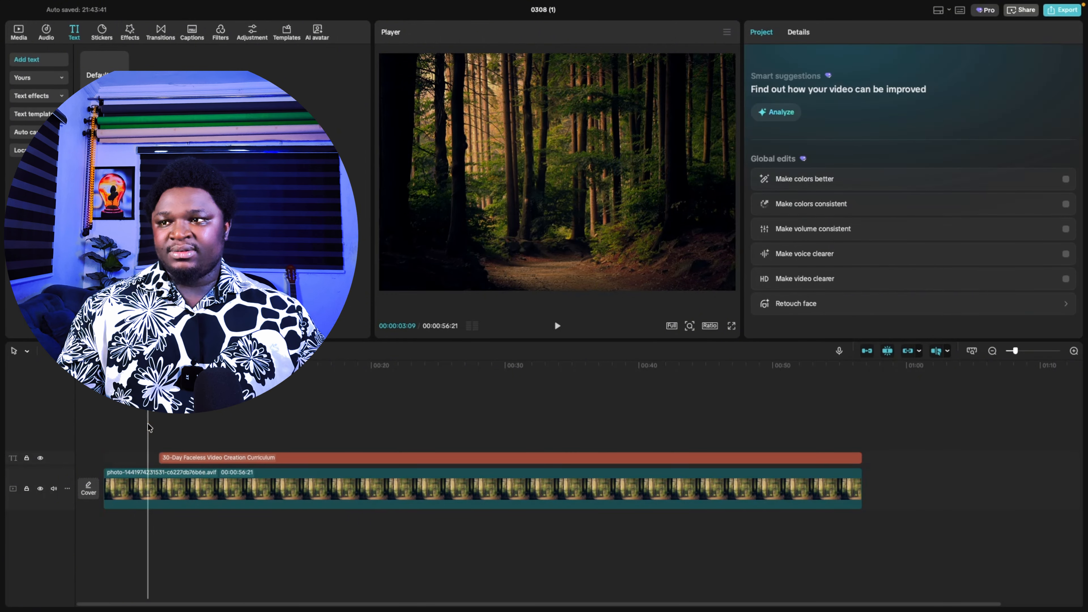
left_click(162, 456)
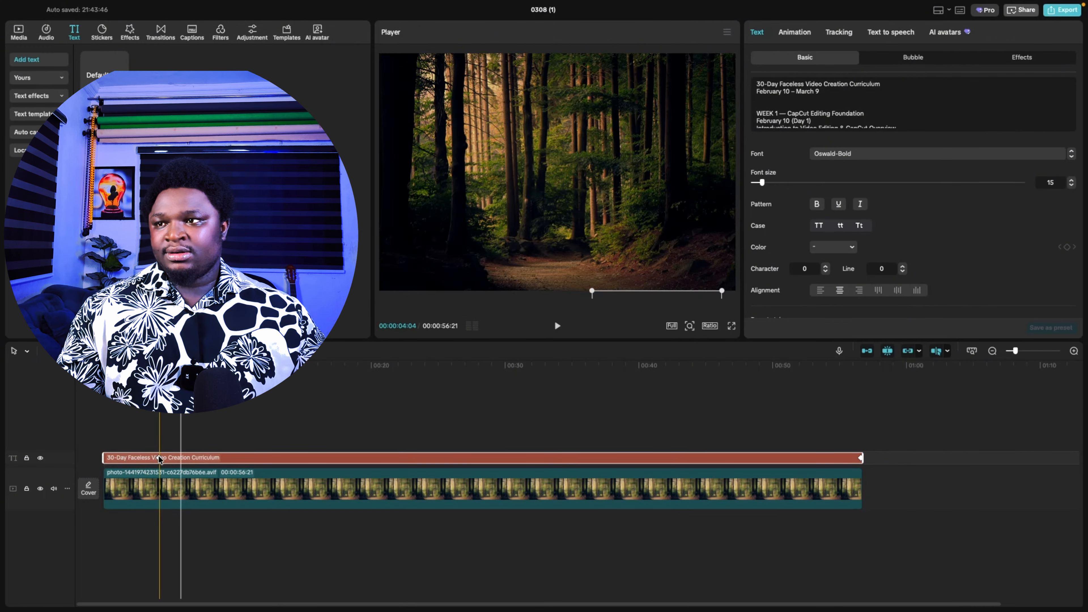
- Play the scrolling text from the beginning of the timeline and watch it in full screen
left_click(104, 431)
key("space")
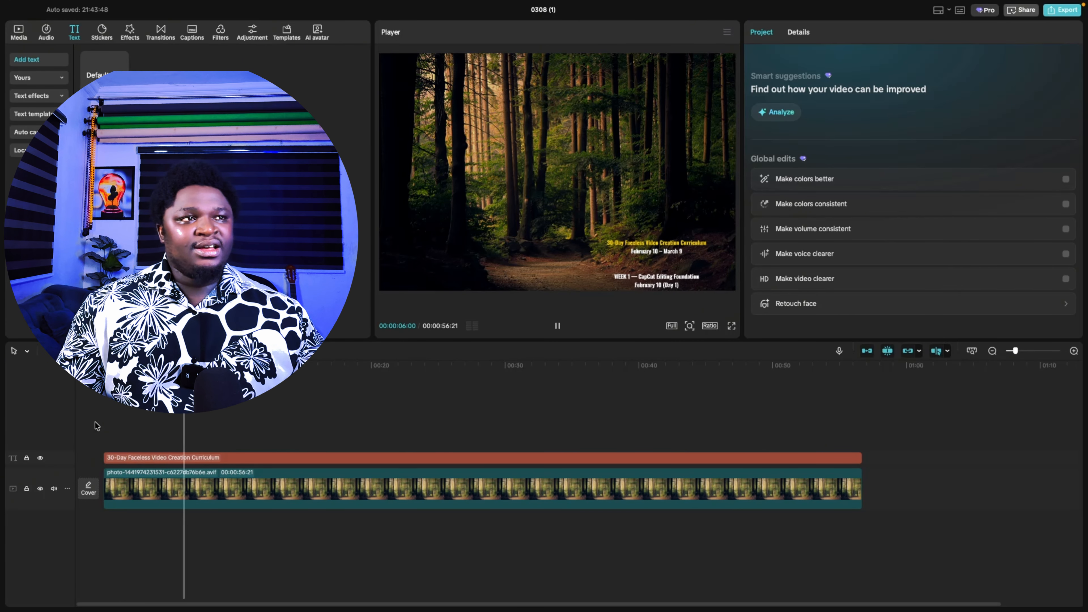
left_click(731, 328)
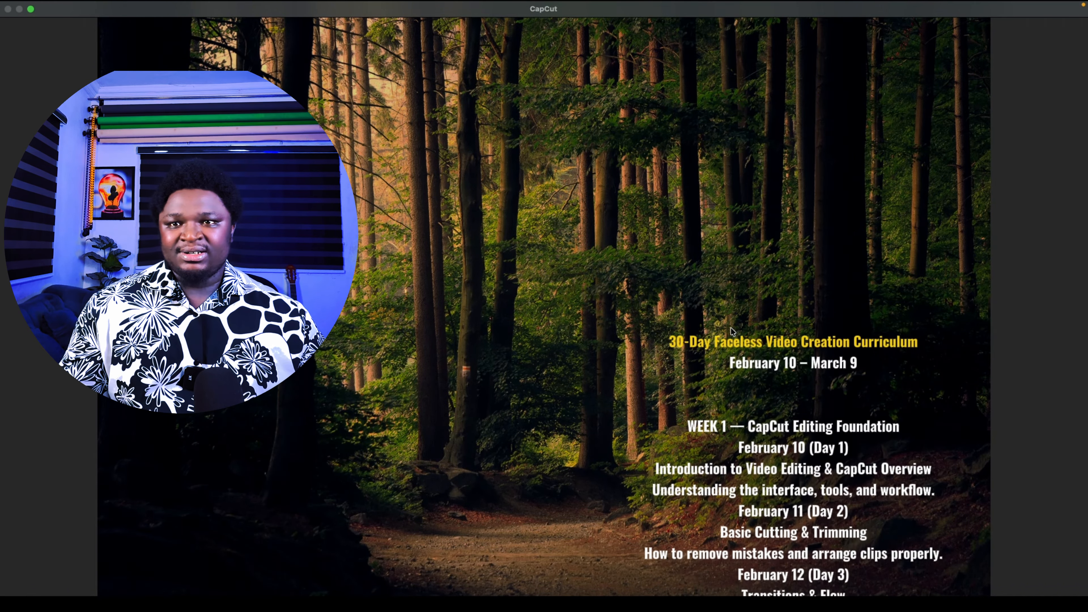
key("Escape")
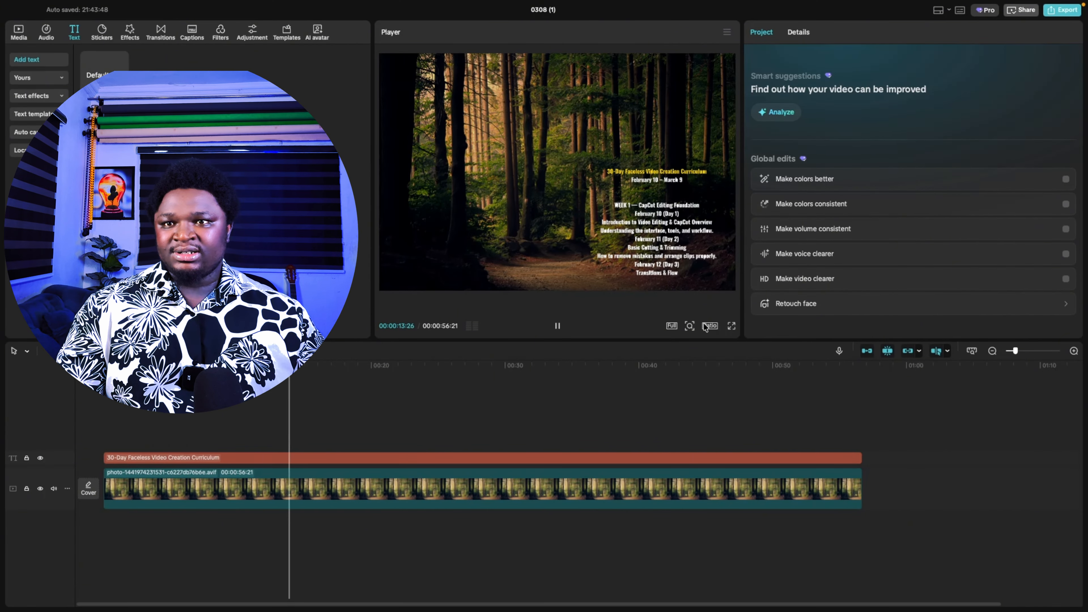
- Set the project's aspect ratio to 16:9 and enlarge the forest photo until it fills the whole frame
left_click(709, 327)
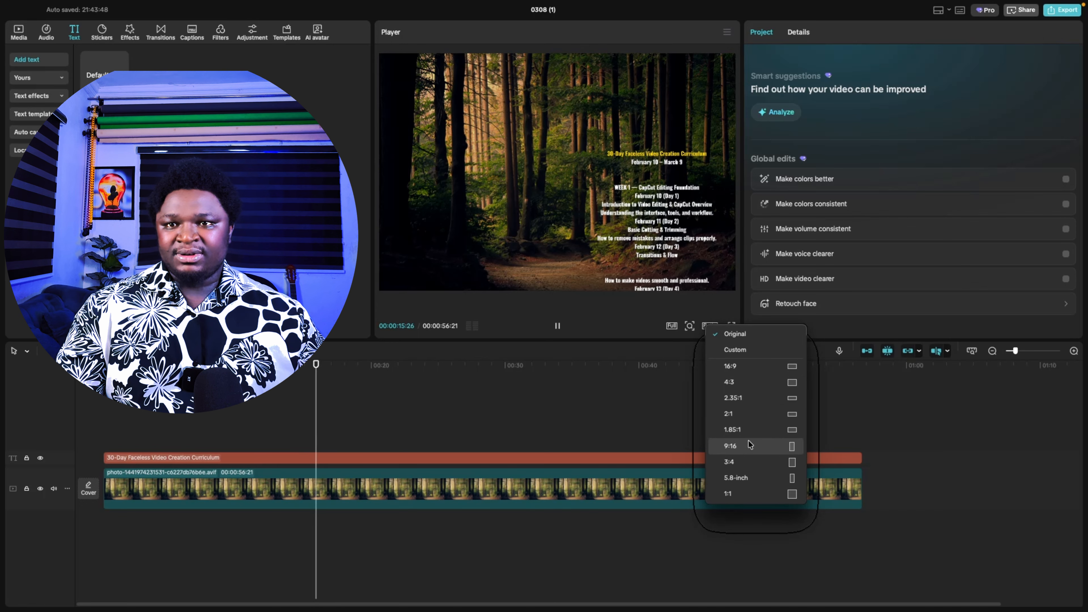
left_click(748, 367)
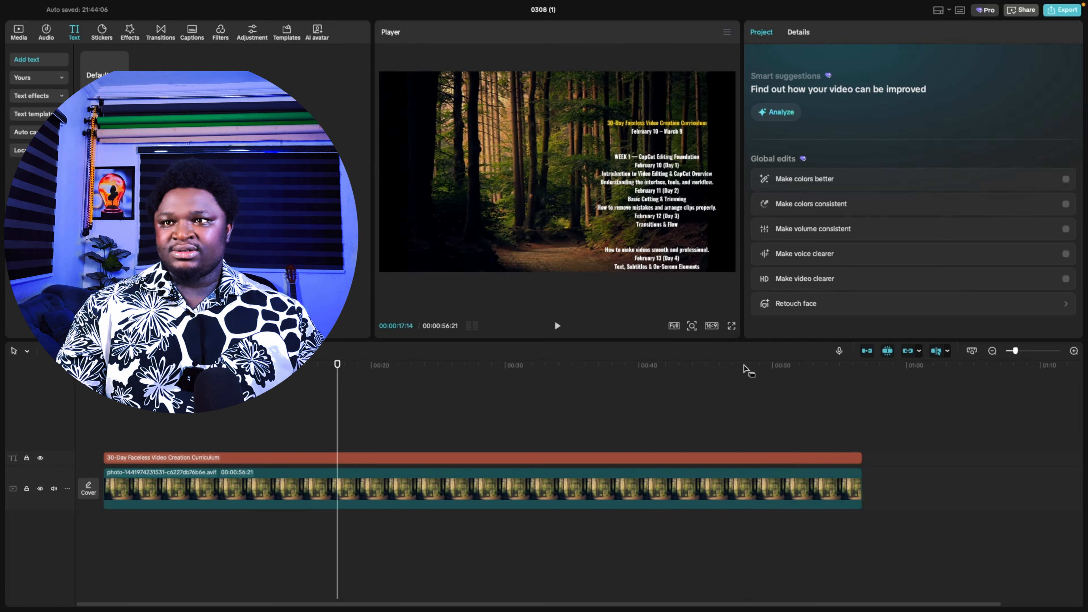
left_click(490, 221)
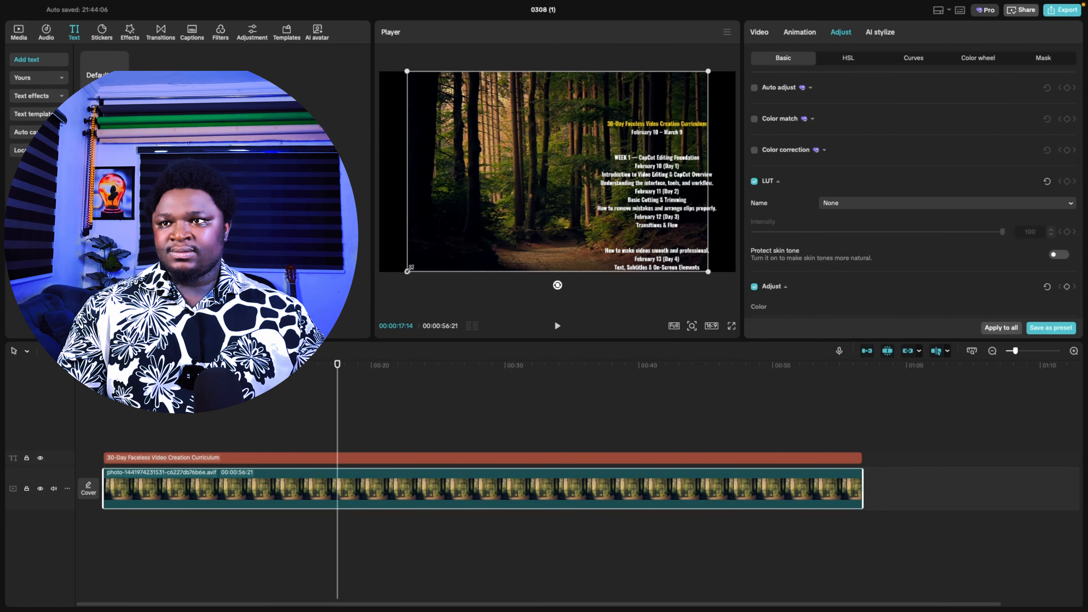
left_click_drag(409, 268, 325, 385)
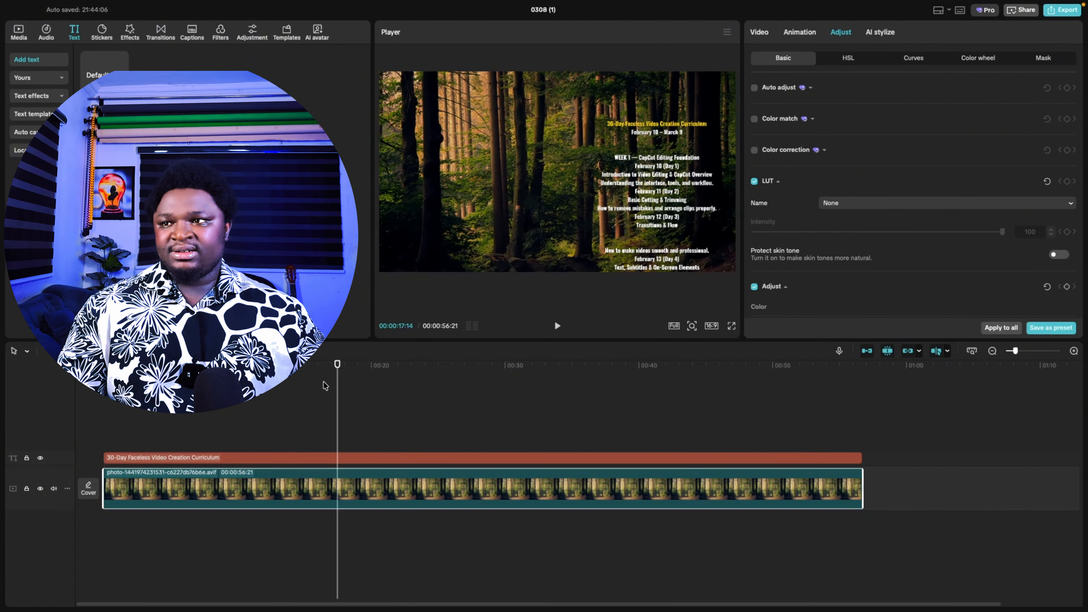
- Return to the start of the timeline and open the 16:9 video in full screen for playback
left_click(92, 422)
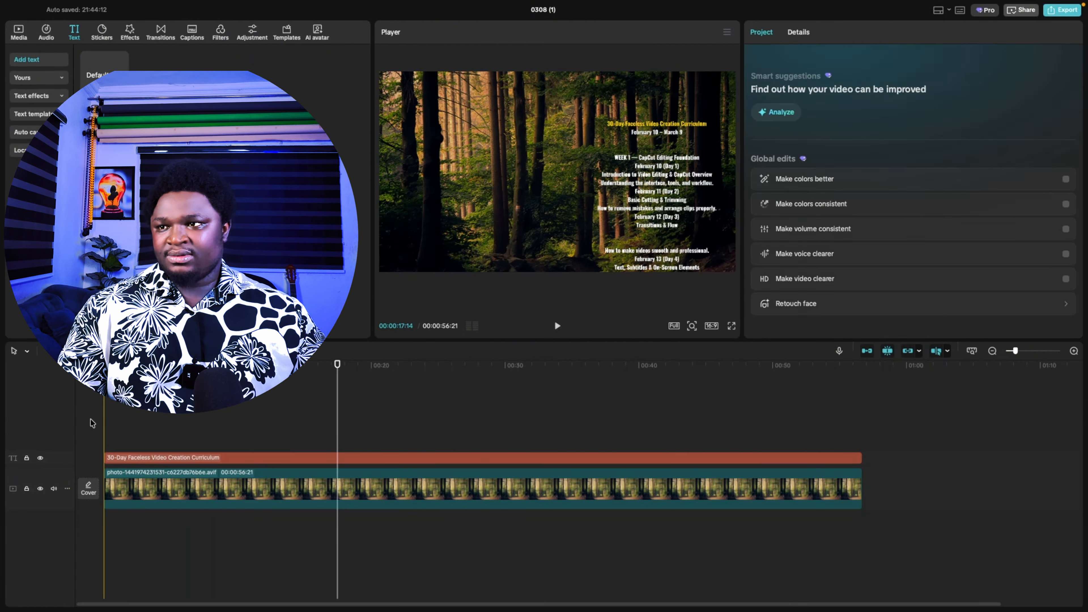
left_click(731, 326)
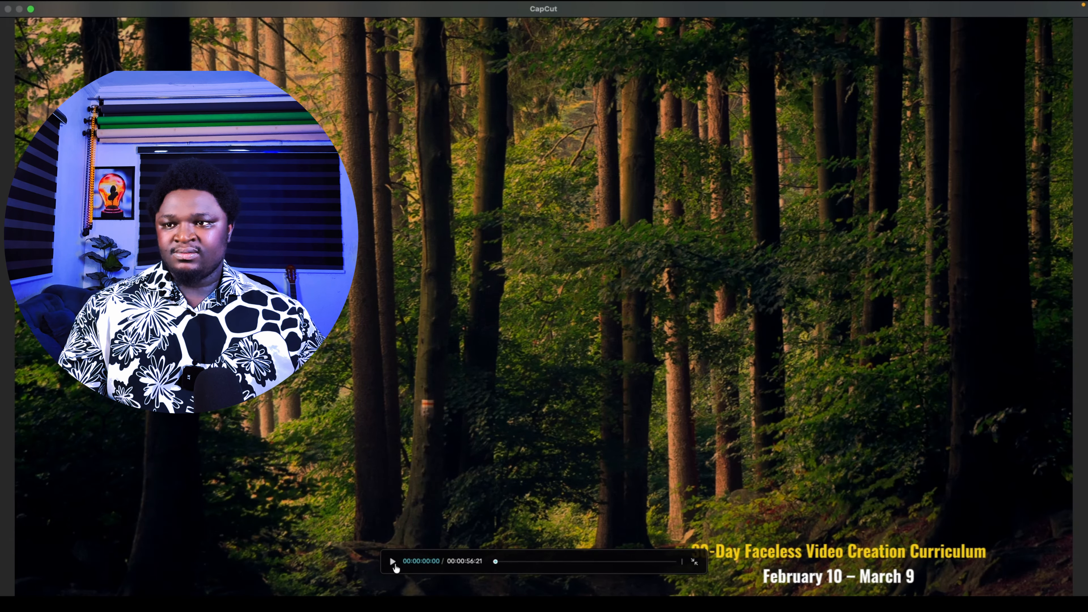